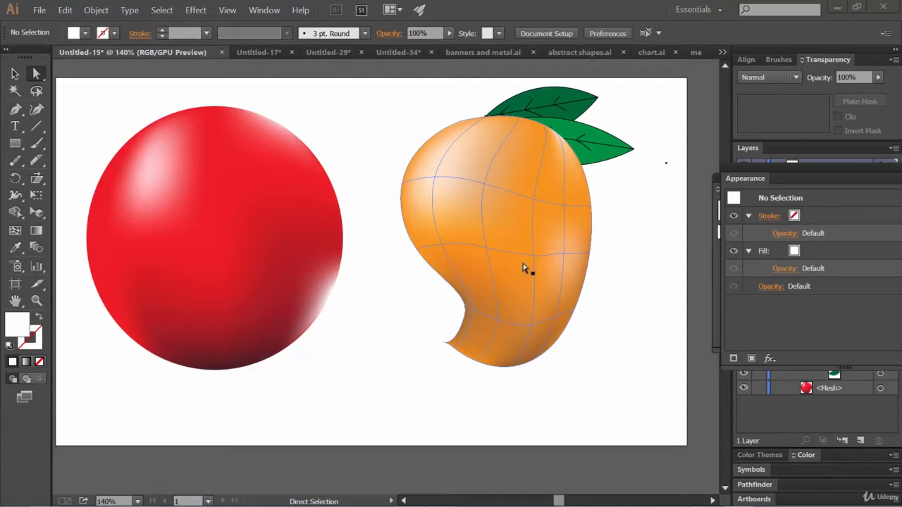
# Step: In the Untitled-29 document, draw a mango-shaped outline with the Pen tool on the dark background beside the red sphere
pyautogui.click(389, 51)
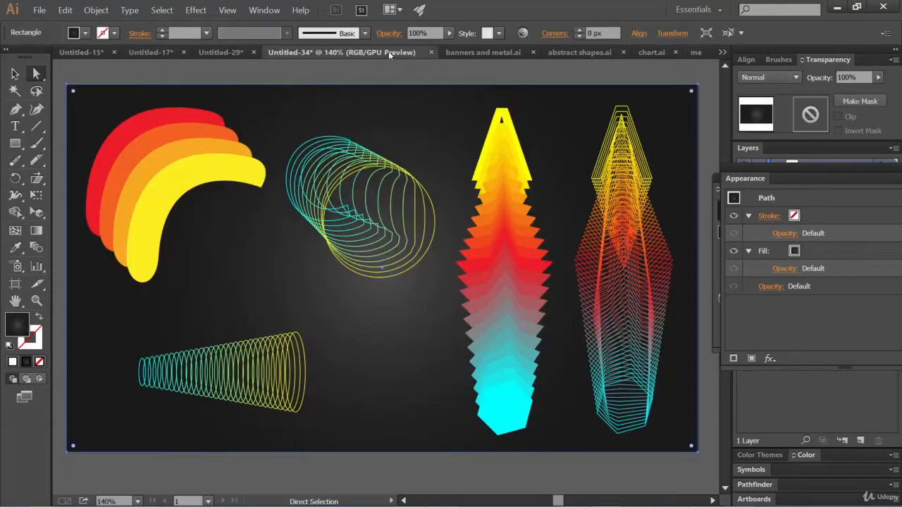
pyautogui.click(212, 52)
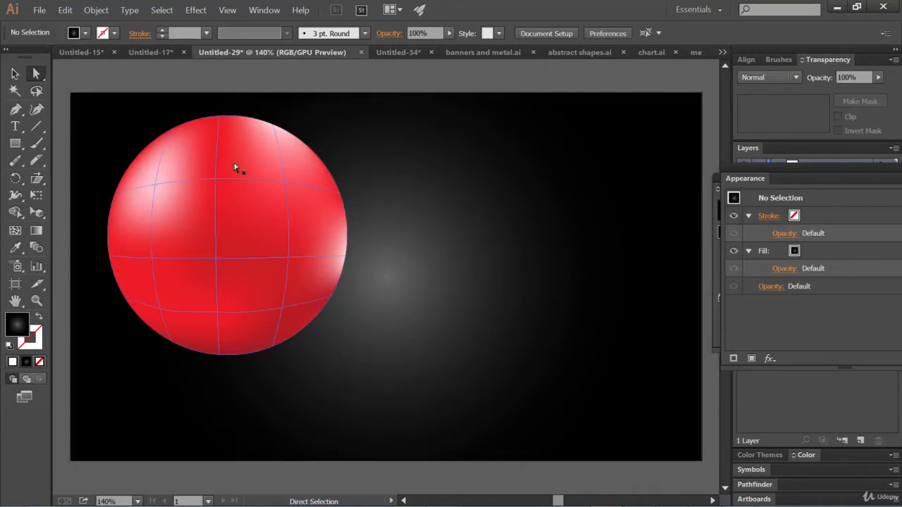
pyautogui.click(404, 279)
pyautogui.press('p')
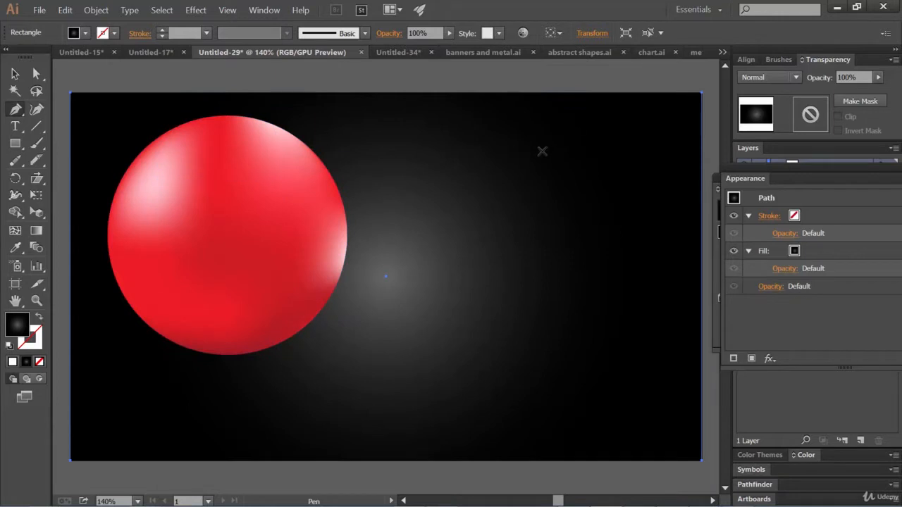
pyautogui.click(553, 147)
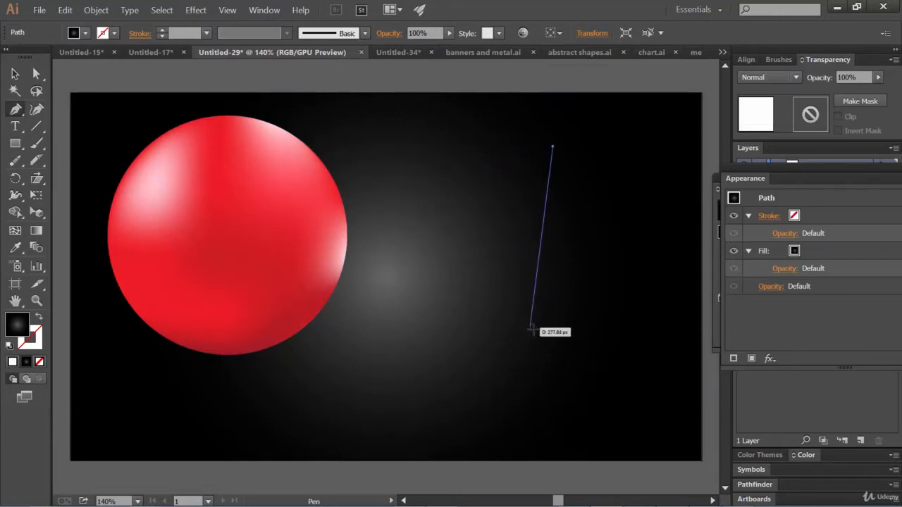
pyautogui.moveTo(532, 338); pyautogui.dragTo(594, 451)
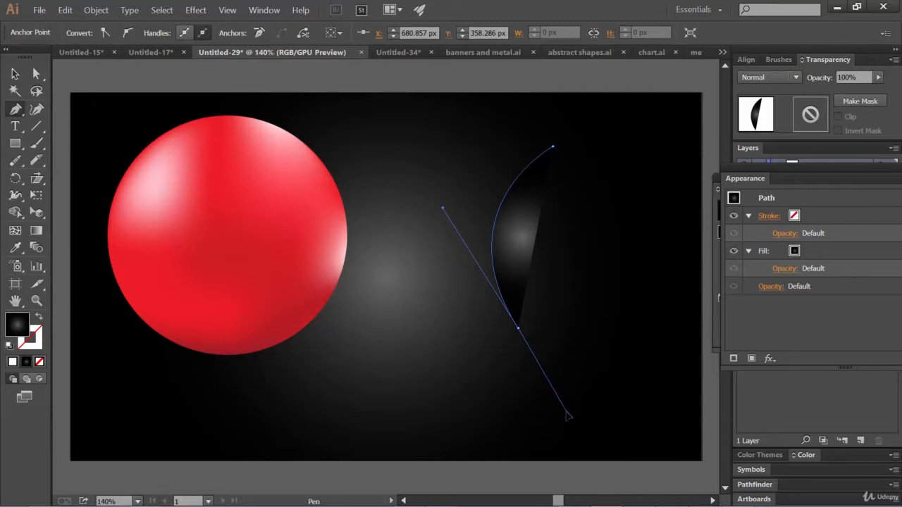
pyautogui.moveTo(568, 411); pyautogui.dragTo(550, 424)
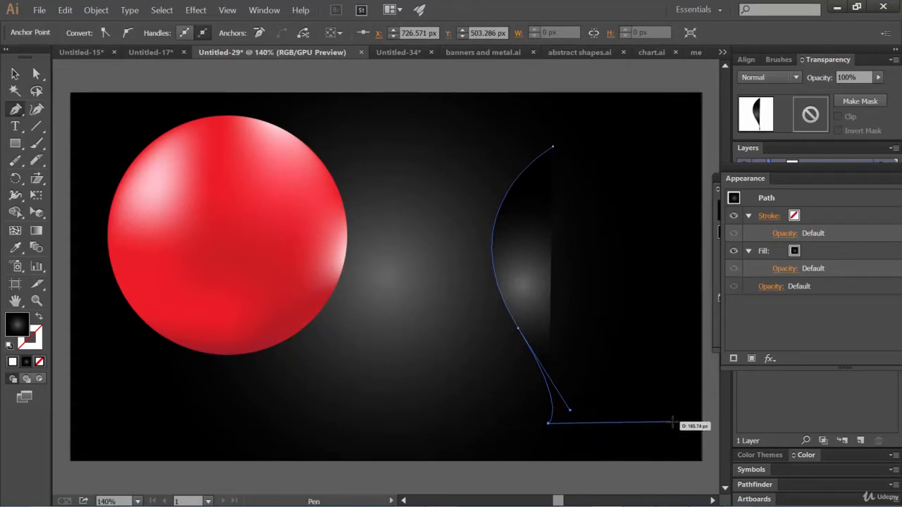
pyautogui.moveTo(681, 424); pyautogui.dragTo(675, 350)
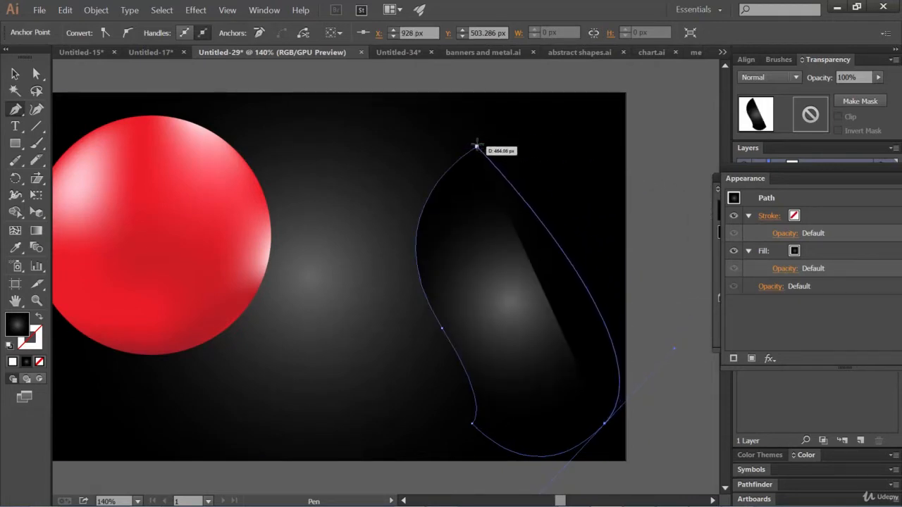
pyautogui.moveTo(478, 146)
pyautogui.mouseDown()
pyautogui.moveTo(347, 170)
pyautogui.moveTo(306, 202)
pyautogui.moveTo(277, 202)
pyautogui.mouseUp()
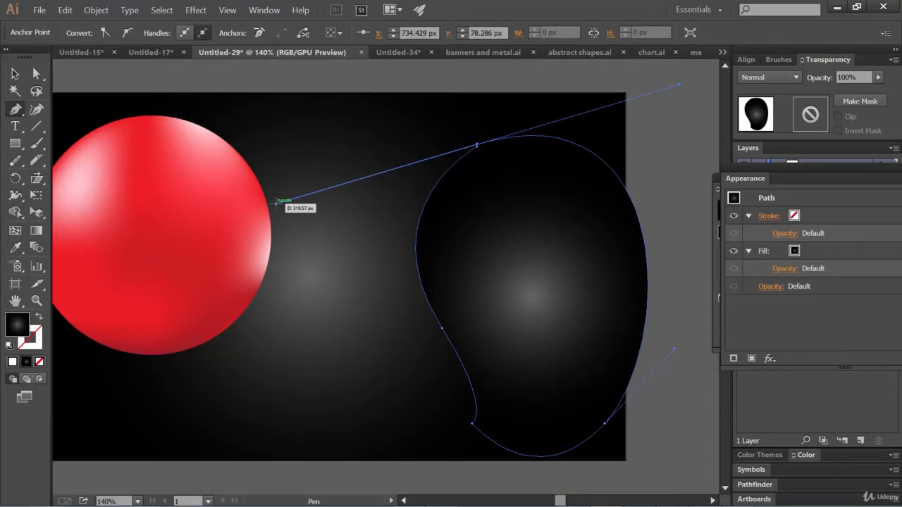
pyautogui.moveTo(277, 202); pyautogui.dragTo(96, 128)
# Step: Snap the outline's loose end anchor at the top of the mango exactly onto its starting anchor
pyautogui.click(15, 75)
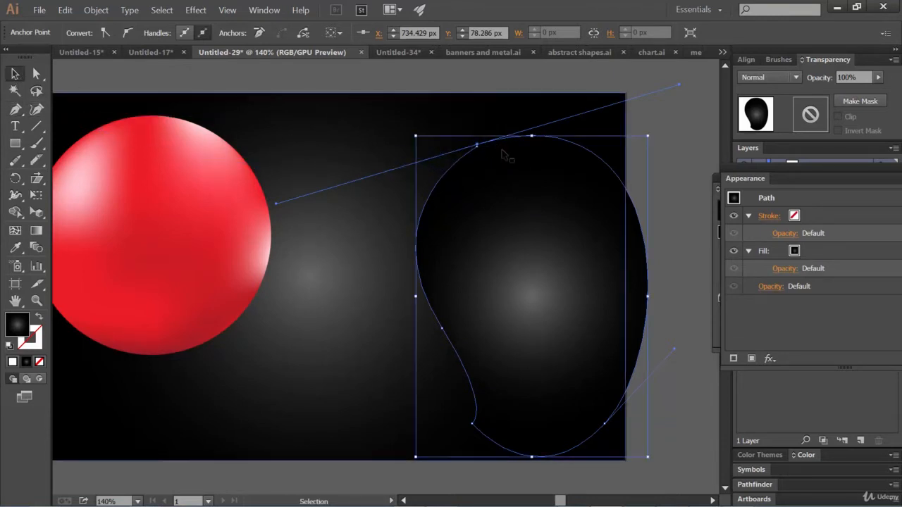
pyautogui.click(36, 74)
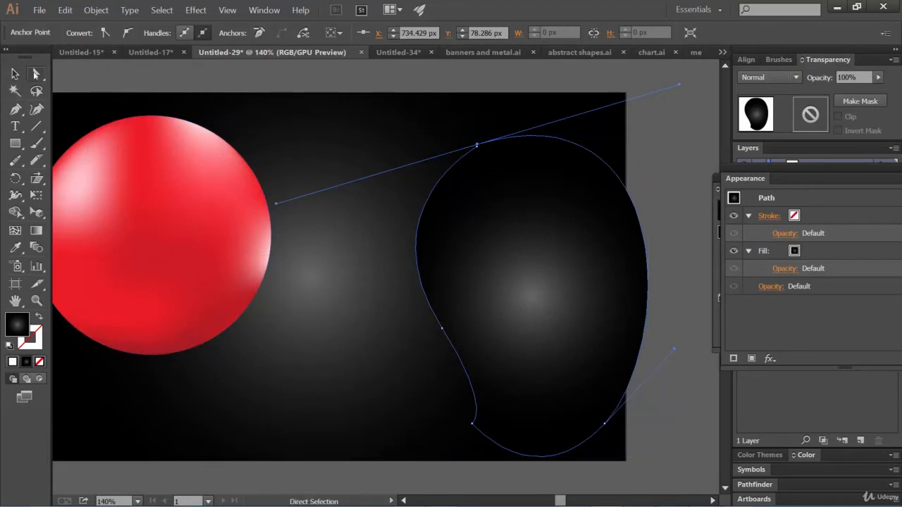
pyautogui.click(478, 145)
pyautogui.hotkey('ctrl', '+')
pyautogui.hotkey('ctrl', '+')
pyautogui.hotkey('ctrl', '+')
pyautogui.hotkey('ctrl', '+')
pyautogui.hotkey('ctrl', '+')
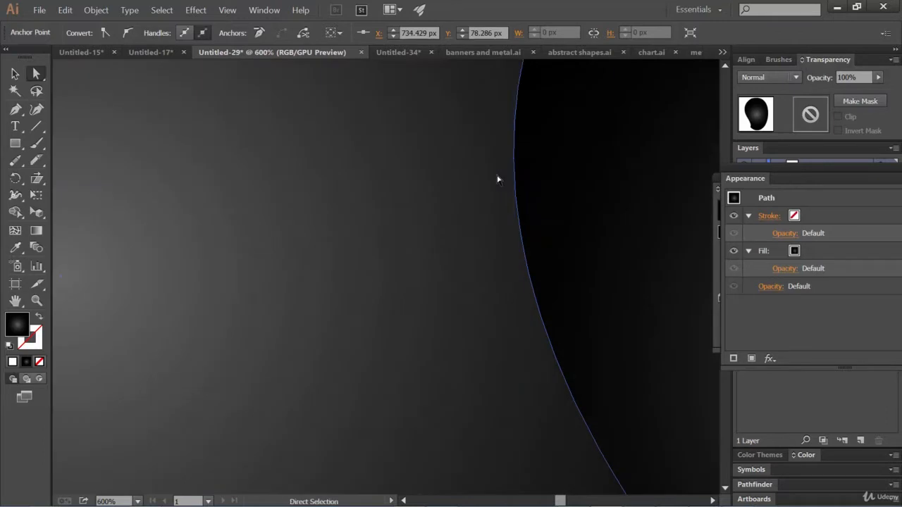
pyautogui.moveTo(583, 127); pyautogui.dragTo(440, 322)
pyautogui.scroll(2, 439, 322)
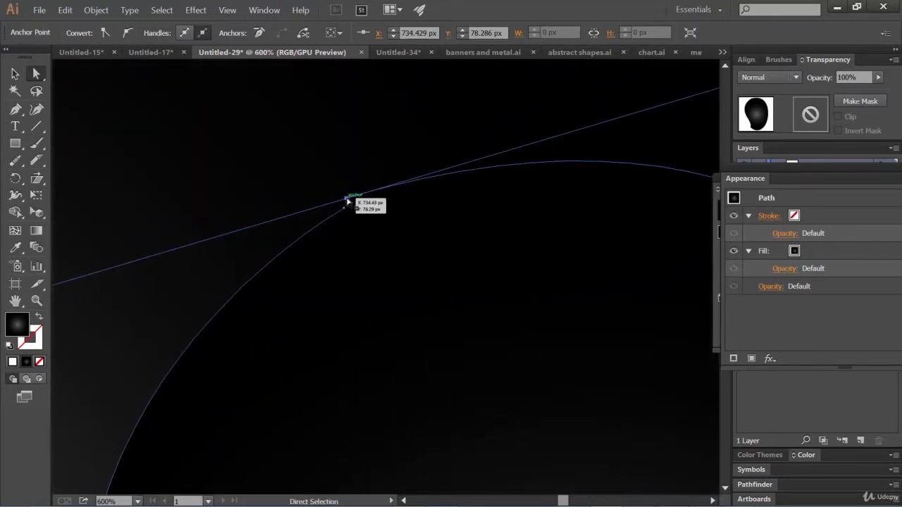
pyautogui.moveTo(346, 201); pyautogui.dragTo(344, 208)
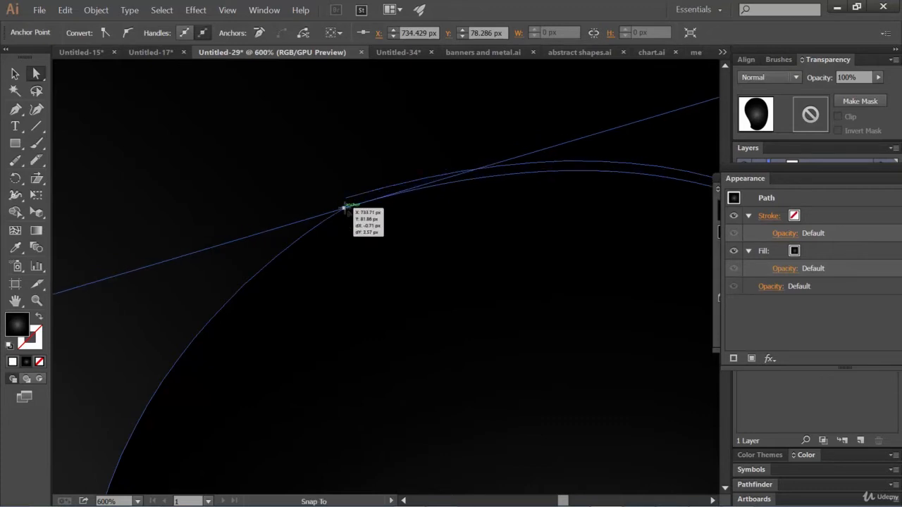
pyautogui.moveTo(344, 208); pyautogui.dragTo(344, 209)
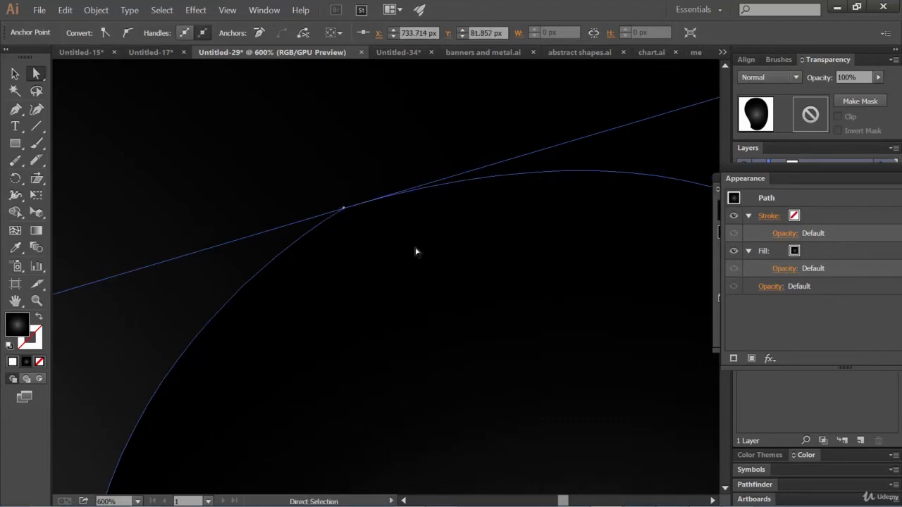
# Step: Fill the mango shape with solid orange from the swatches
pyautogui.hotkey('ctrl', '-')
pyautogui.hotkey('ctrl', '-')
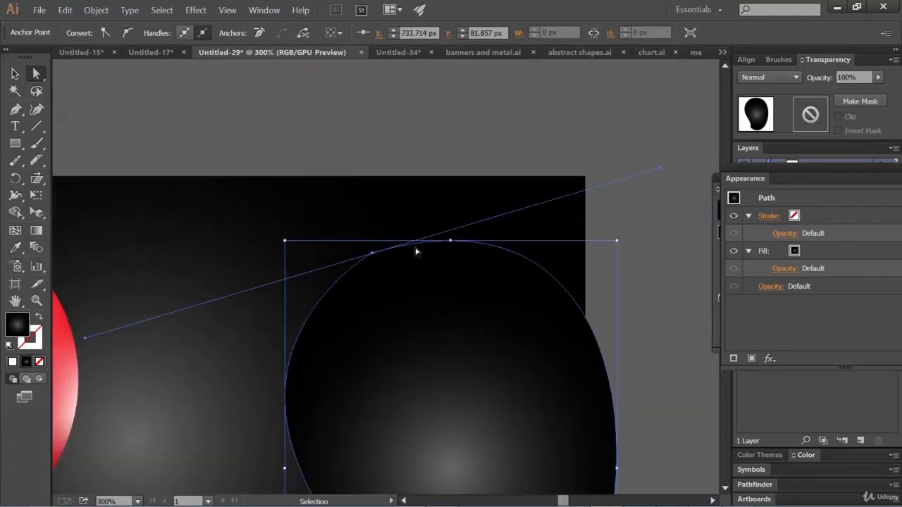
pyautogui.moveTo(370, 272); pyautogui.dragTo(359, 124)
pyautogui.moveTo(371, 194); pyautogui.dragTo(379, 169)
pyautogui.click(15, 75)
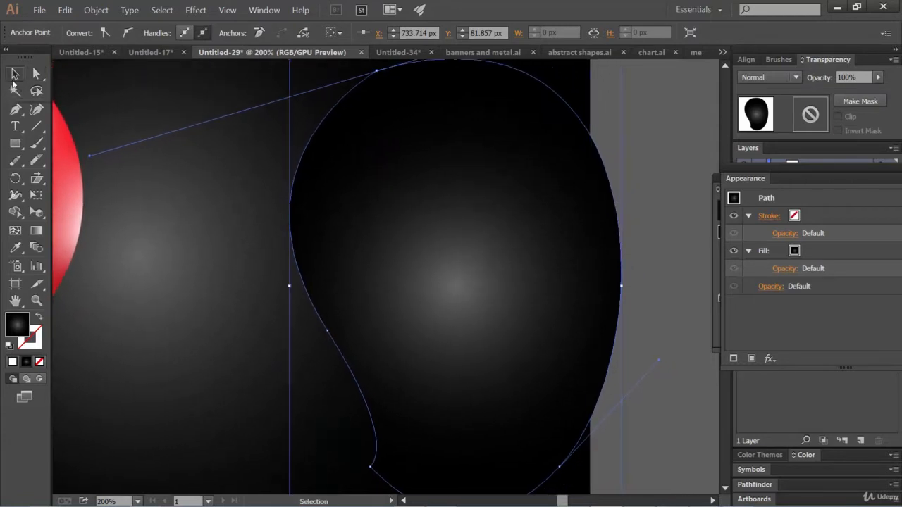
pyautogui.click(440, 203)
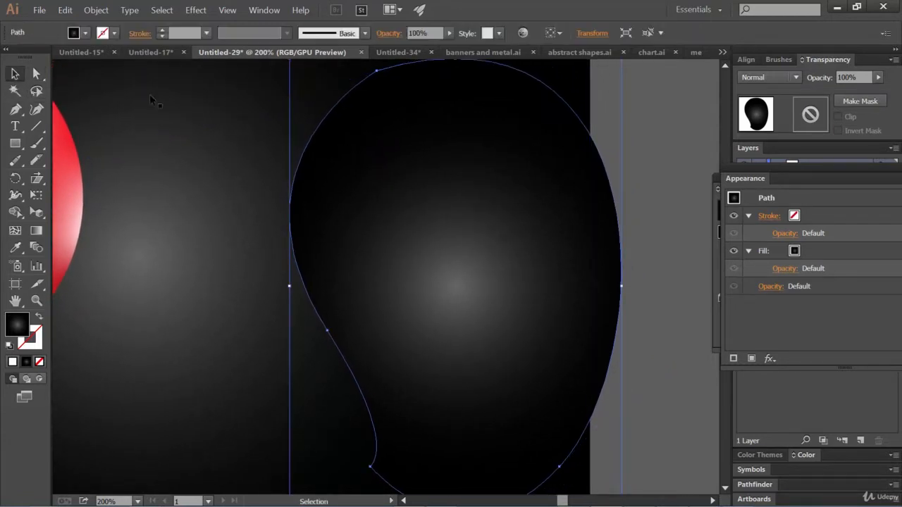
pyautogui.click(77, 33)
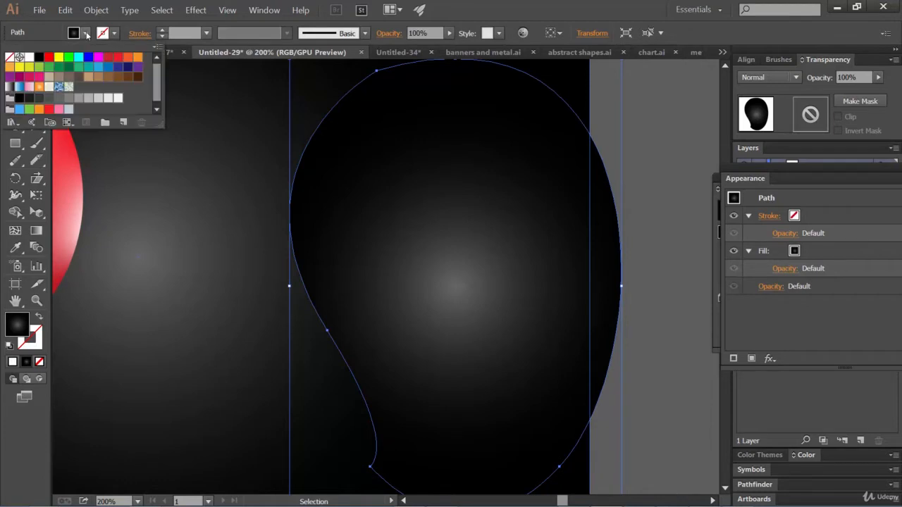
pyautogui.click(138, 58)
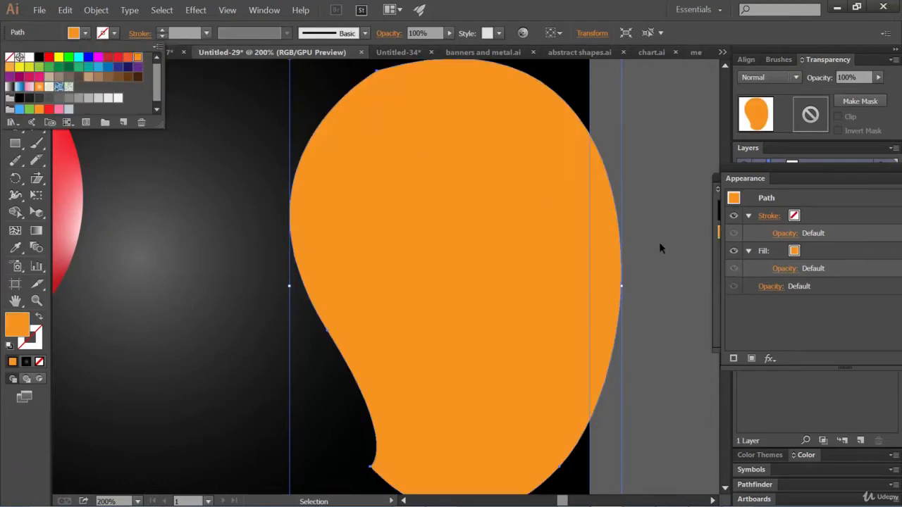
# Step: Move the orange mango shape left and slightly up so it lies fully within the black background
pyautogui.click(494, 198)
pyautogui.moveTo(486, 193); pyautogui.dragTo(408, 192)
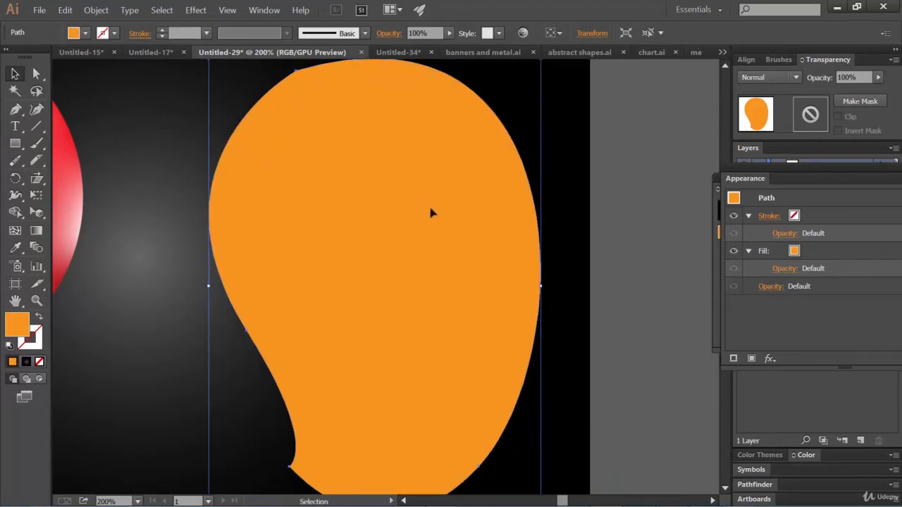
pyautogui.hotkey('ctrl', '-')
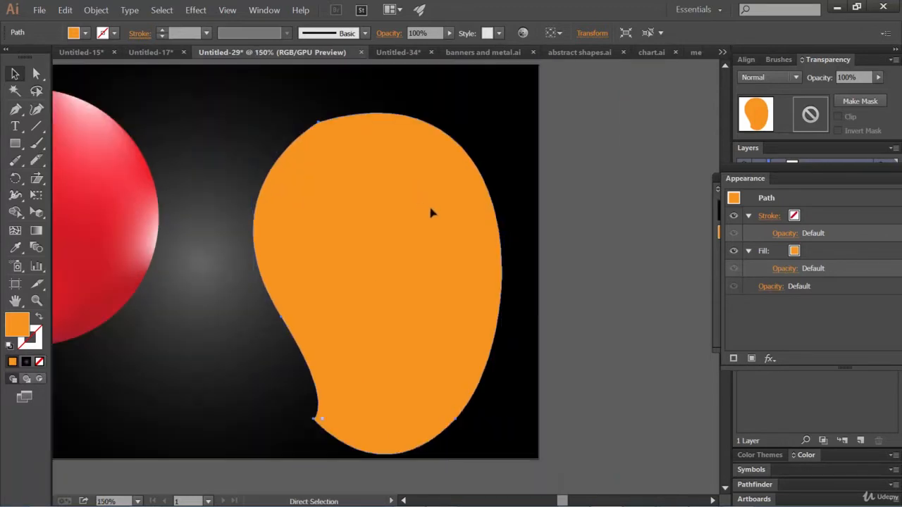
pyautogui.moveTo(387, 221)
pyautogui.mouseDown()
pyautogui.moveTo(377, 200)
pyautogui.moveTo(373, 211)
pyautogui.moveTo(384, 211)
pyautogui.mouseUp()
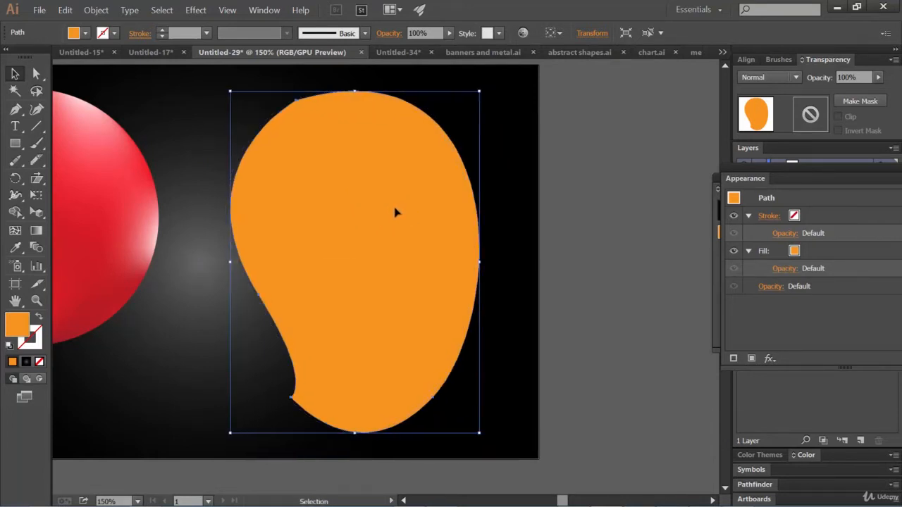
# Step: Build a gradient mesh on the mango by adding four Mesh tool points from its upper left down to its lower tip
pyautogui.click(15, 231)
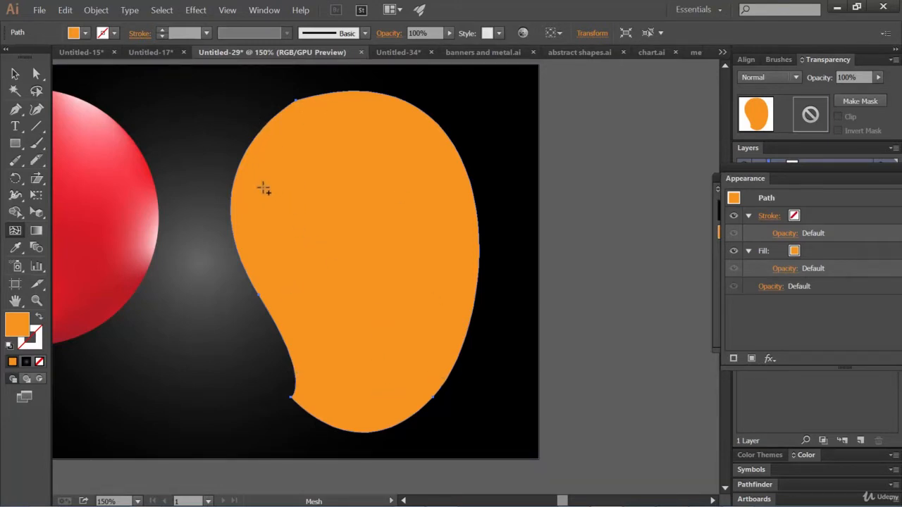
pyautogui.click(270, 198)
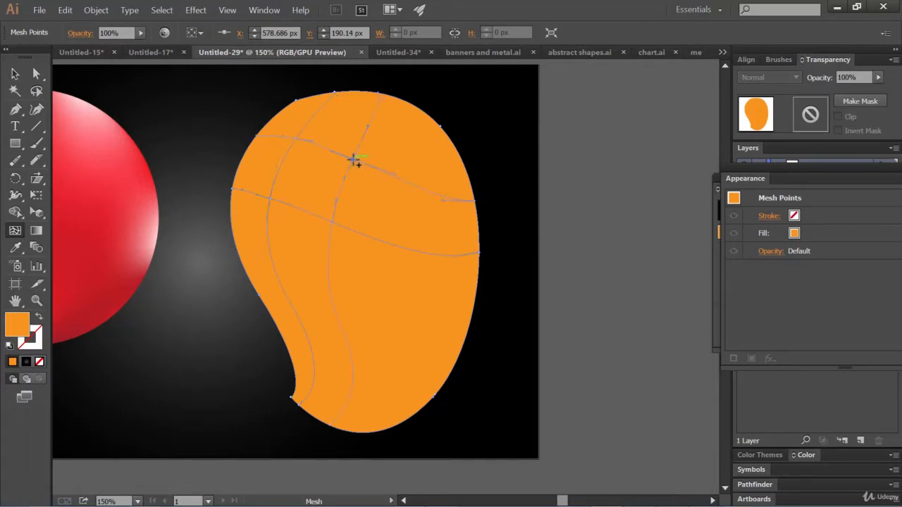
pyautogui.click(354, 161)
pyautogui.click(416, 318)
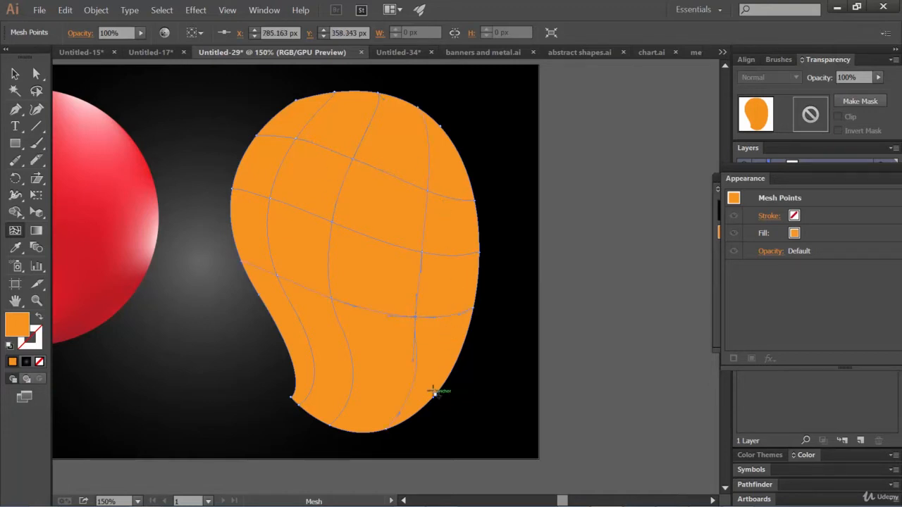
pyautogui.click(387, 390)
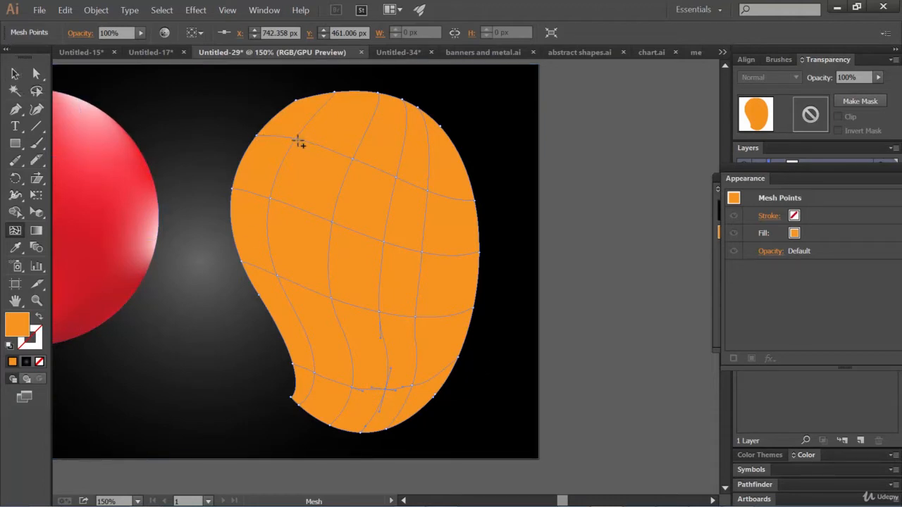
# Step: Colour the mesh point at the mango's upper left white (ffffff) to create a highlight
pyautogui.click(38, 73)
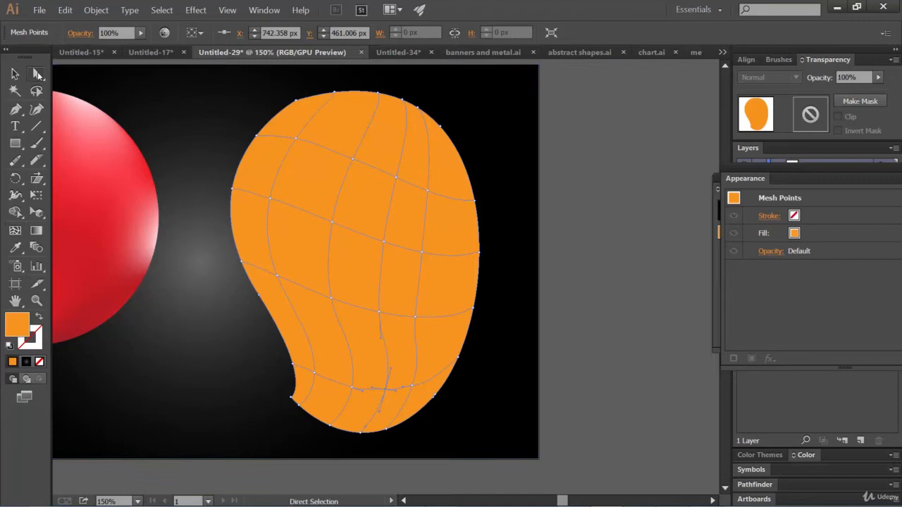
pyautogui.click(296, 139)
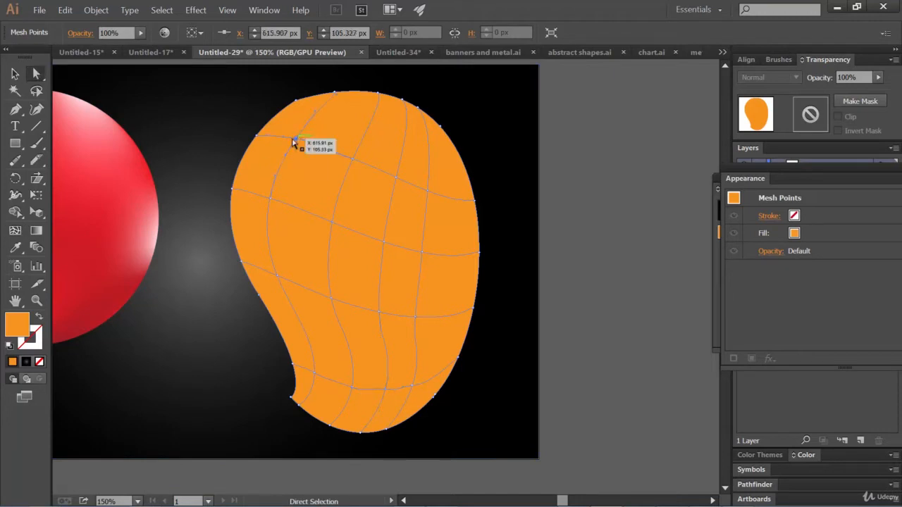
pyautogui.doubleClick(16, 327)
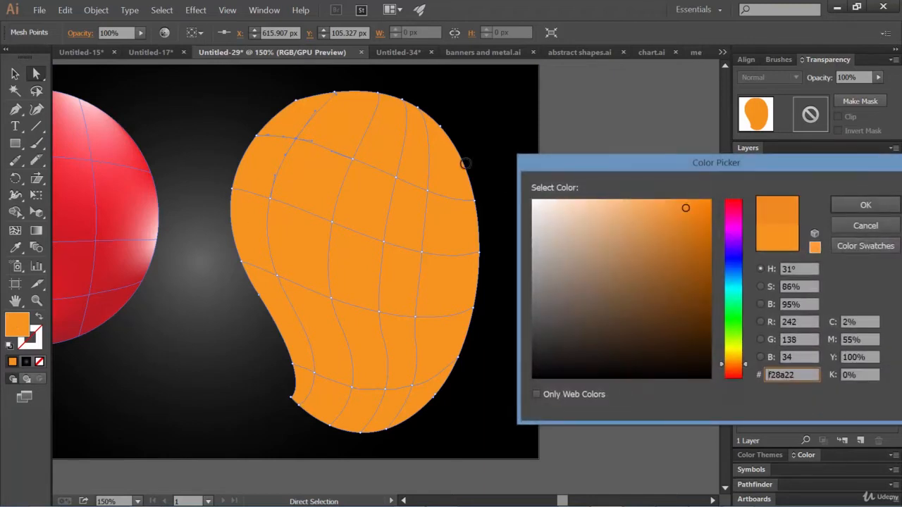
pyautogui.moveTo(539, 205); pyautogui.dragTo(524, 198)
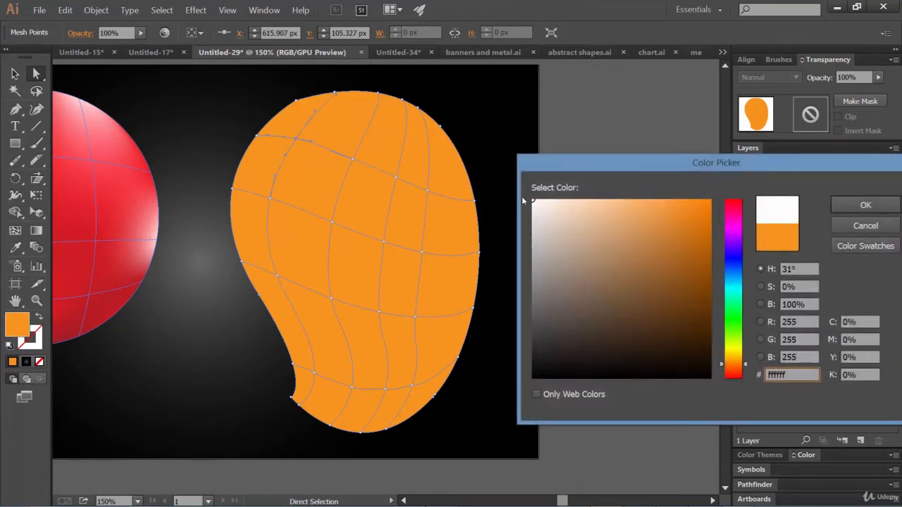
pyautogui.click(855, 202)
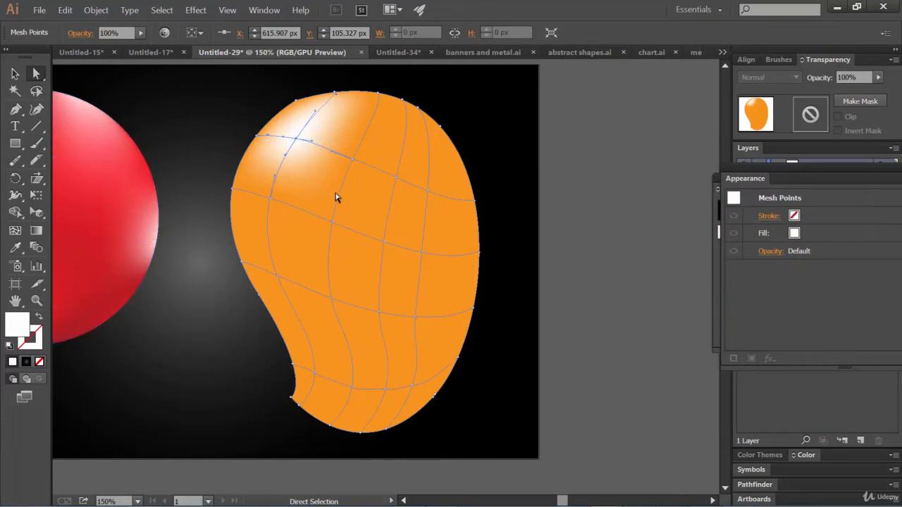
# Step: Colour the mesh point at the middle of the mango's right edge off-white (efeae6) as a second highlight
pyautogui.click(481, 256)
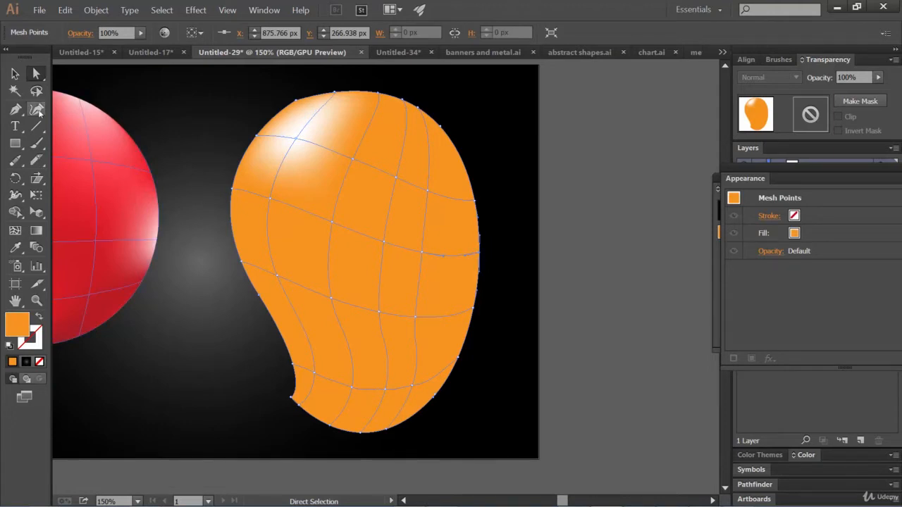
pyautogui.doubleClick(17, 325)
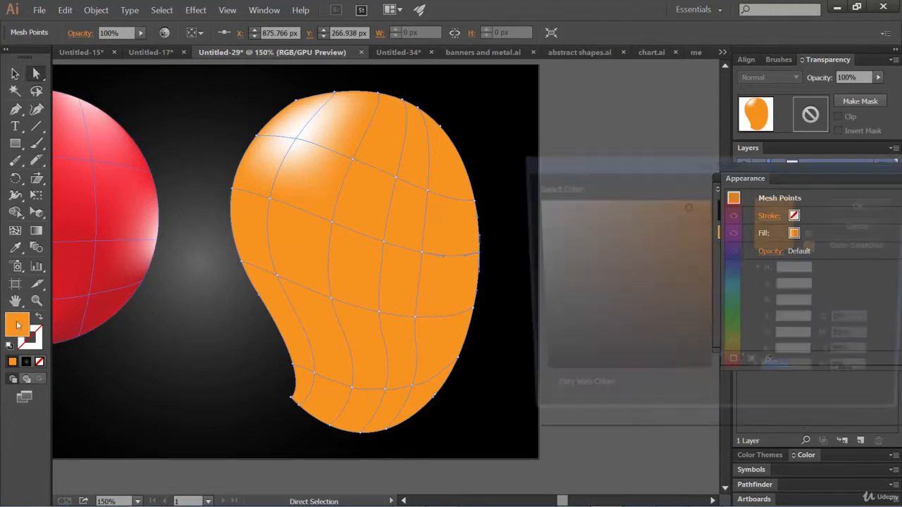
pyautogui.click(542, 209)
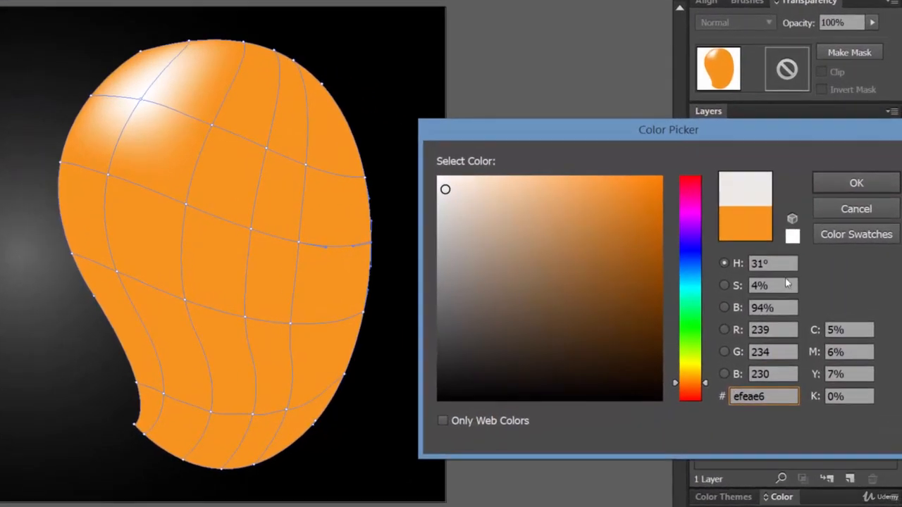
pyautogui.click(856, 183)
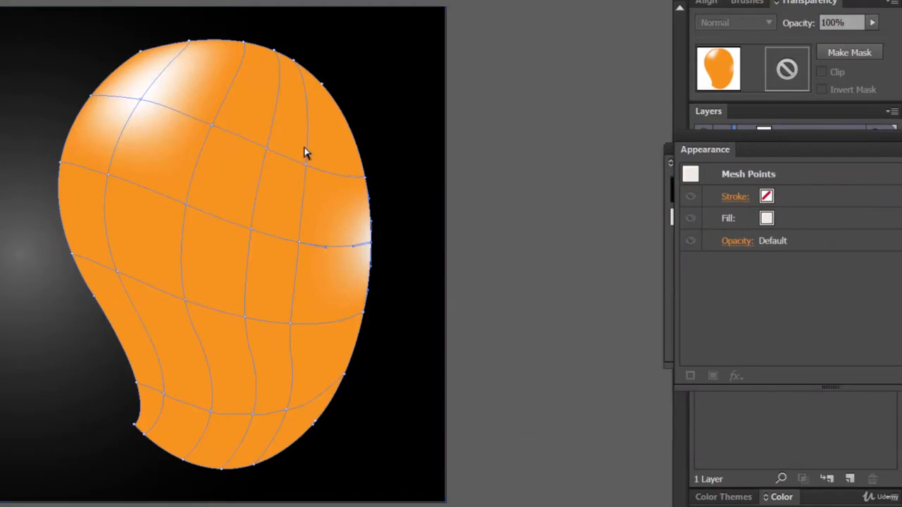
# Step: Colour the mesh point on the mango's upper right edge white to create a third highlight
pyautogui.click(294, 62)
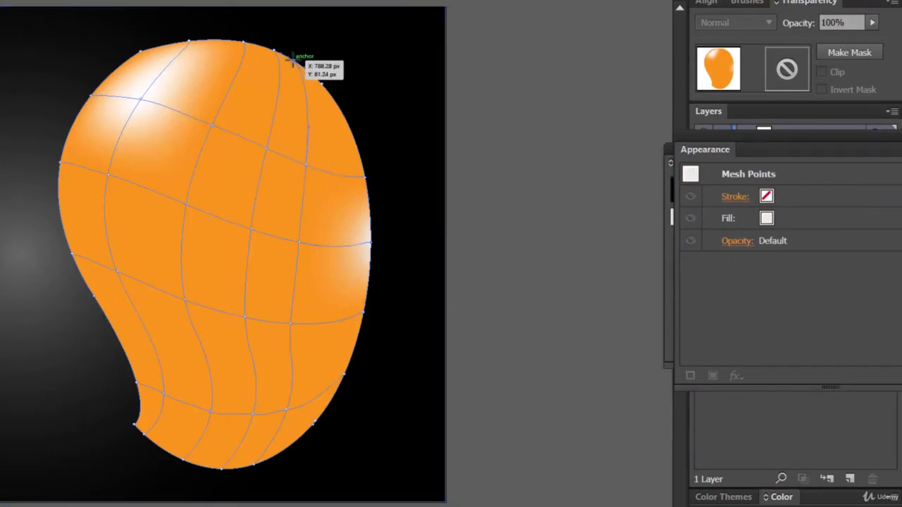
pyautogui.doubleClick(707, 506)
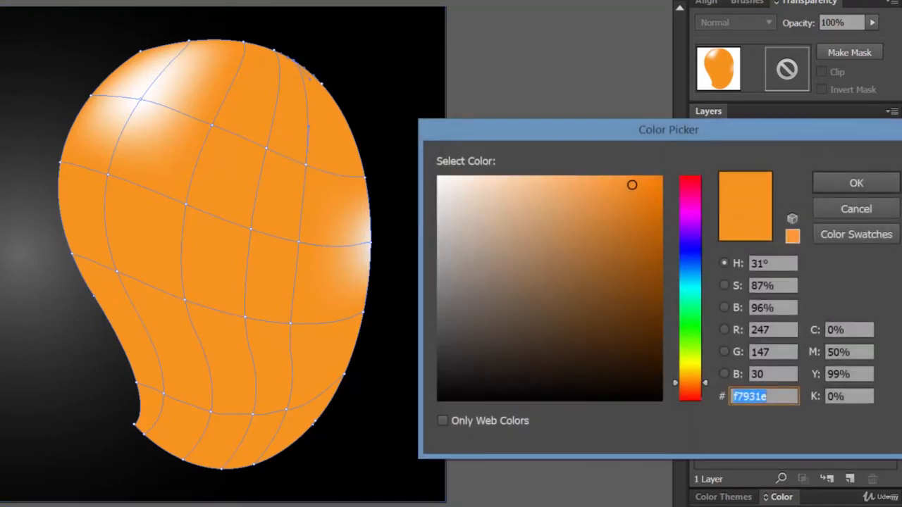
pyautogui.moveTo(444, 190); pyautogui.dragTo(435, 174)
pyautogui.click(839, 185)
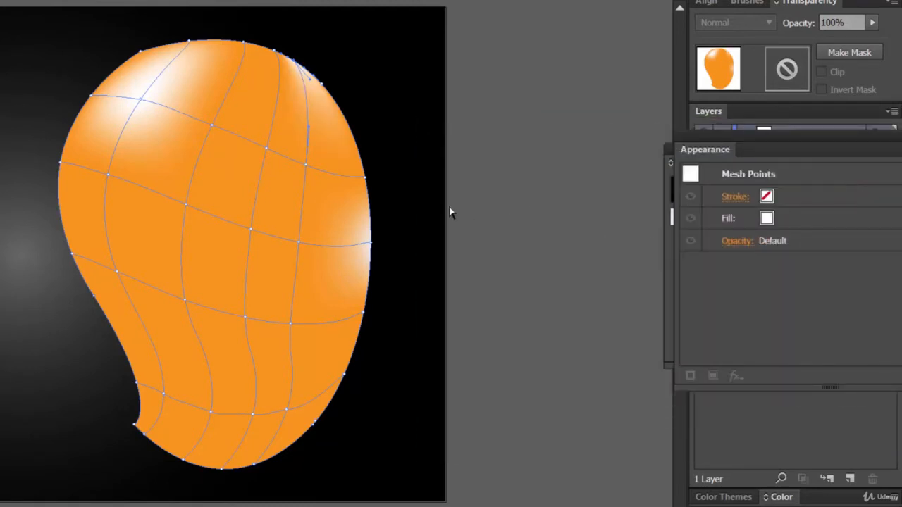
pyautogui.click(408, 206)
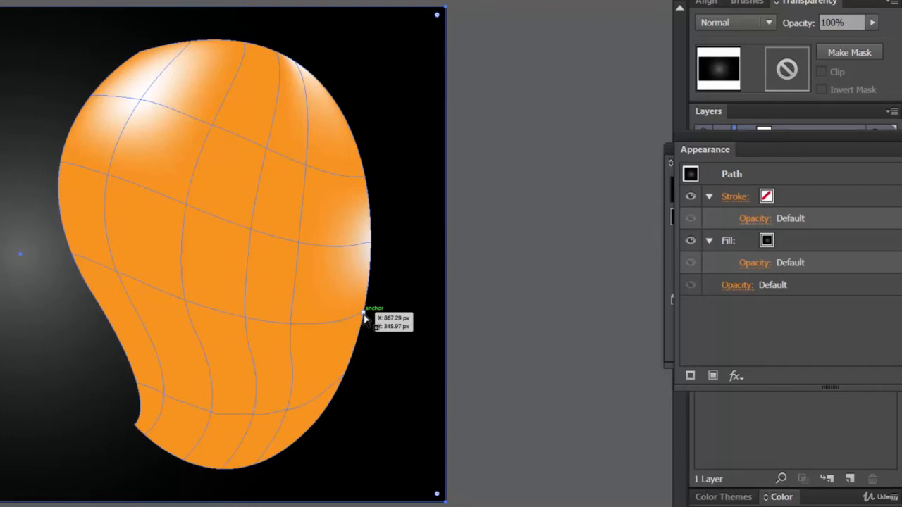
# Step: Colour the mesh point on the mango's lower right edge dark orange (c67728) as a shadow
pyautogui.click(345, 377)
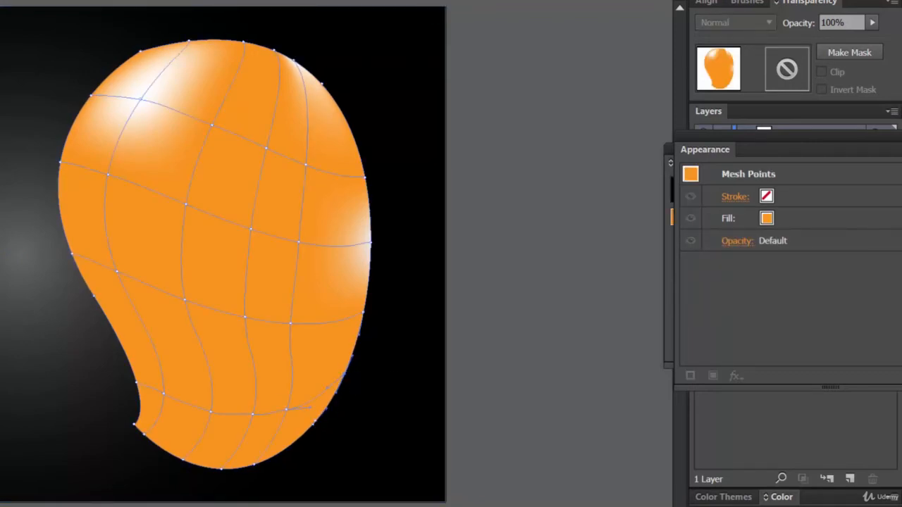
pyautogui.doubleClick(2, 394)
pyautogui.click(620, 210)
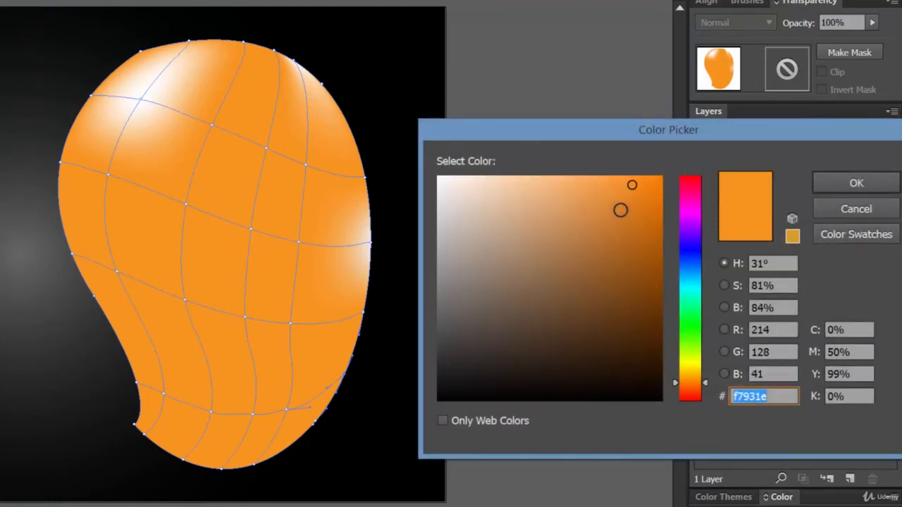
pyautogui.moveTo(621, 210); pyautogui.dragTo(618, 225)
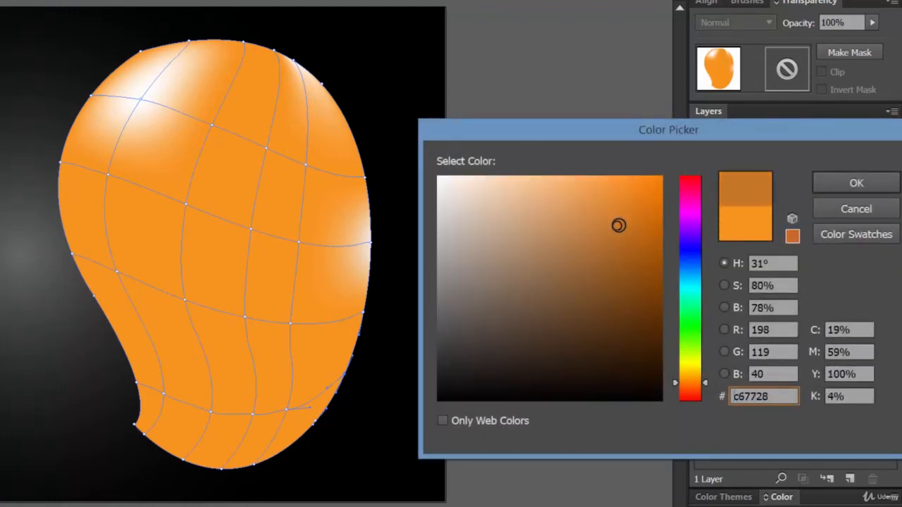
pyautogui.click(852, 186)
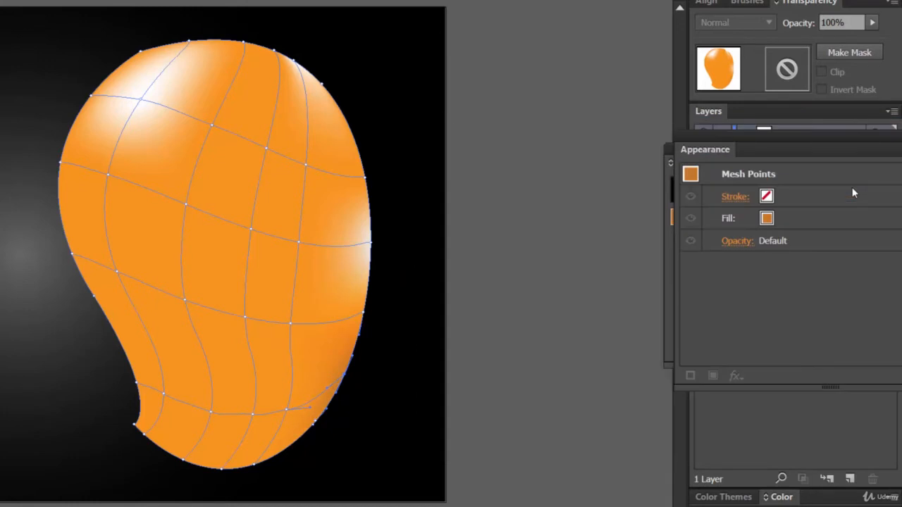
# Step: Shade two adjacent mesh points along the mango's bottom edge, the lowest one and its right neighbour, a darker orange
pyautogui.click(252, 462)
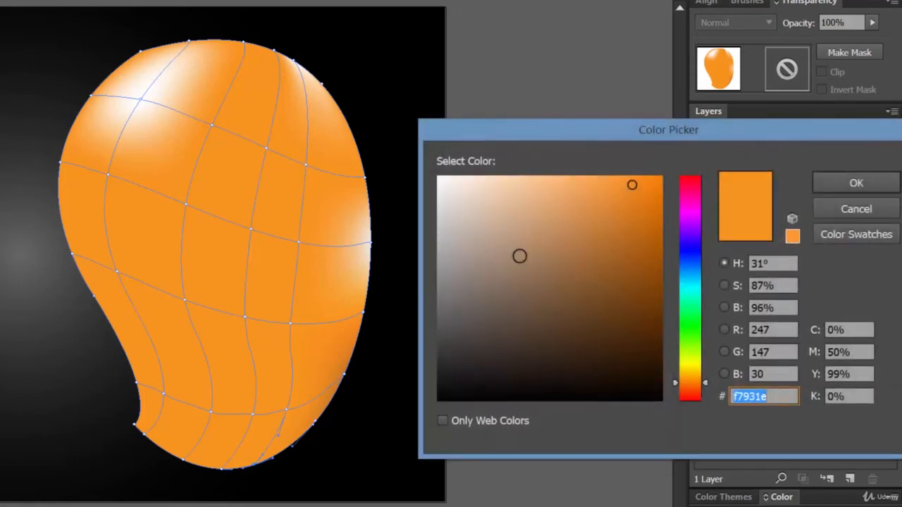
pyautogui.click(624, 225)
pyautogui.click(854, 184)
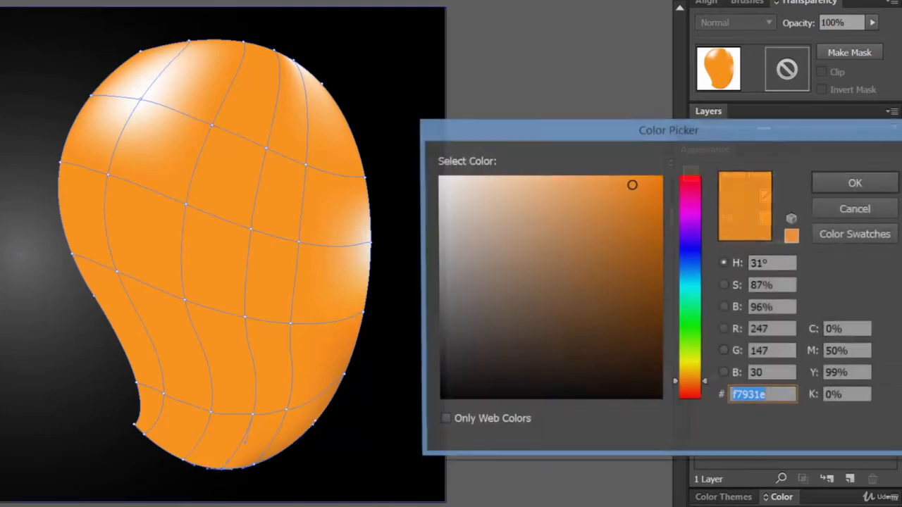
pyautogui.click(615, 229)
pyautogui.moveTo(616, 228); pyautogui.dragTo(612, 243)
pyautogui.click(857, 184)
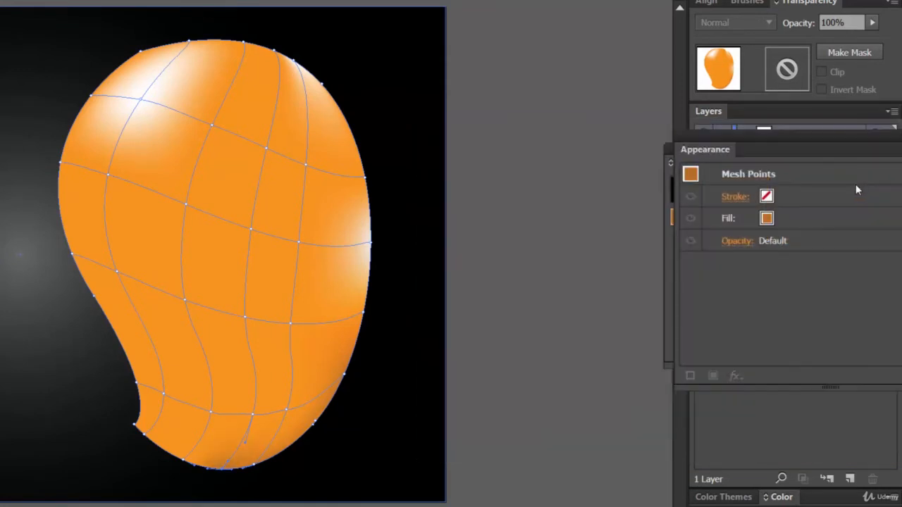
# Step: Colour the bottom-edge mesh point just left of the mango's lowest point brownish orange (b2671d)
pyautogui.click(184, 460)
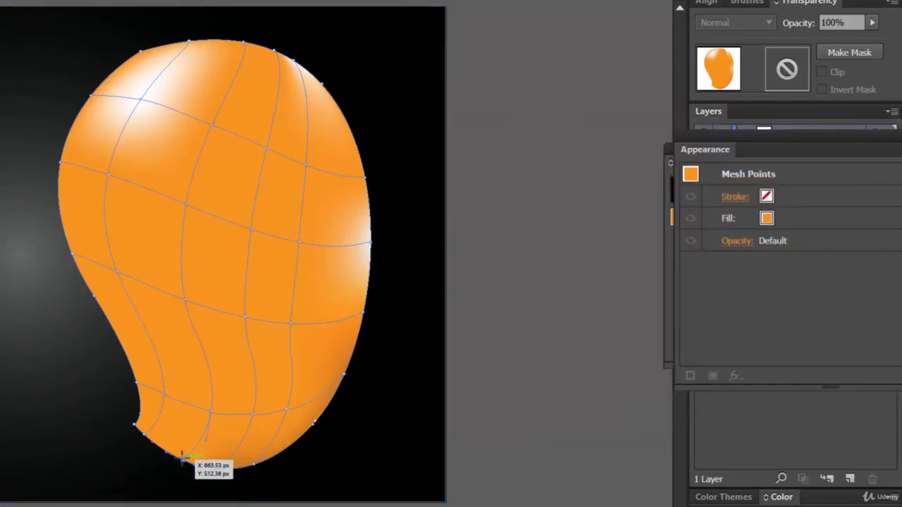
pyautogui.doubleClick(707, 505)
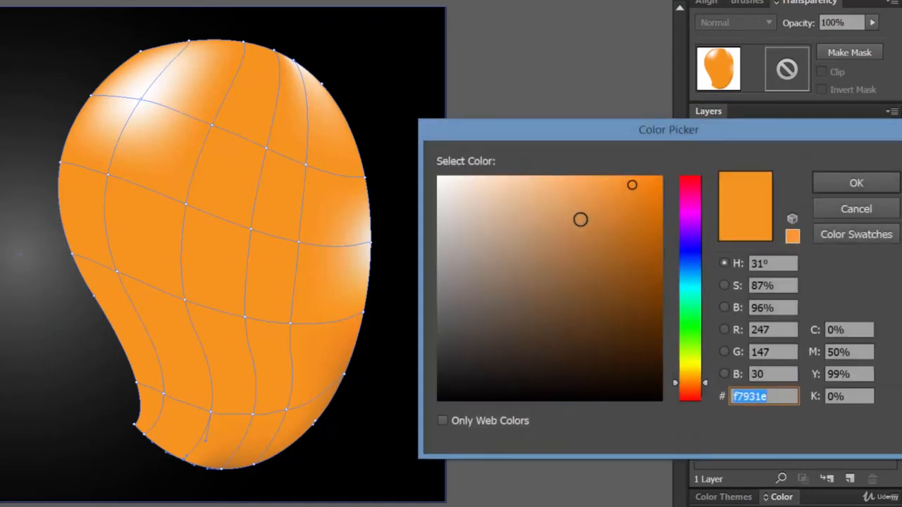
pyautogui.click(628, 242)
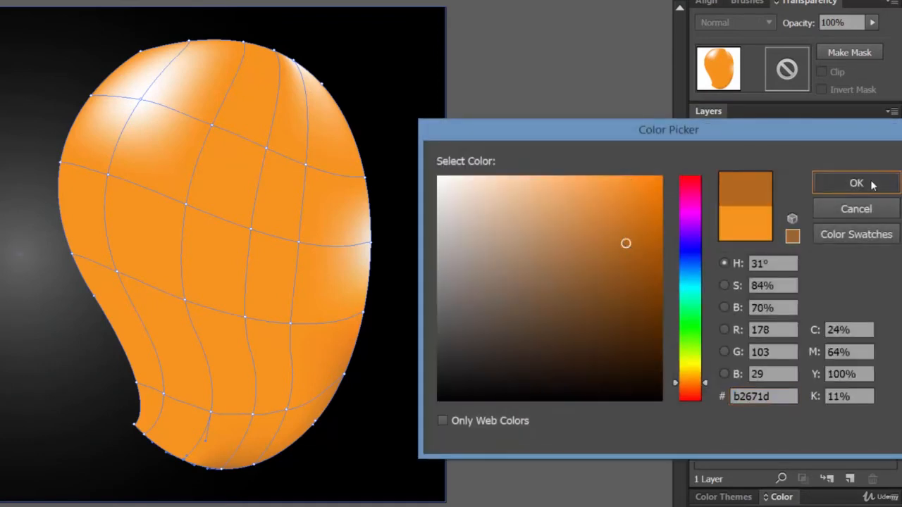
pyautogui.click(867, 183)
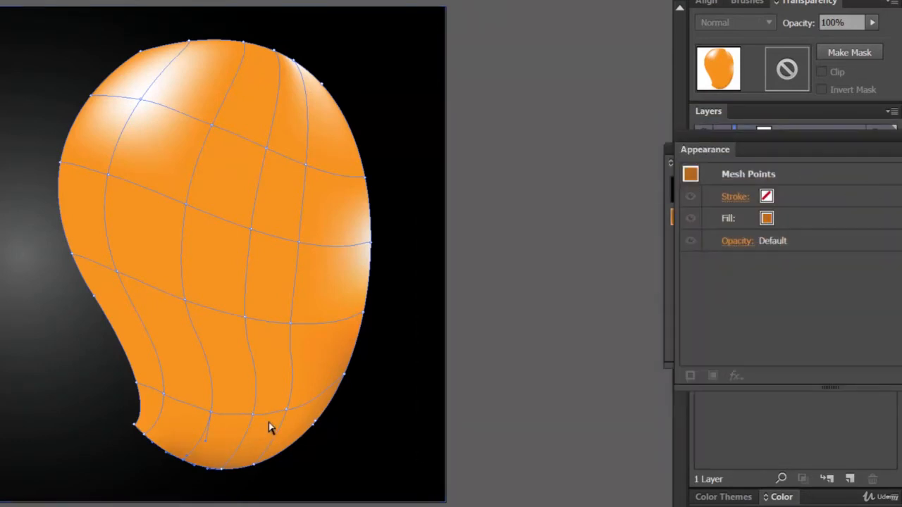
# Step: Darken the two rightmost interior mesh points of the lowest mesh row, giving the left one the orange dd7f22
pyautogui.click(287, 410)
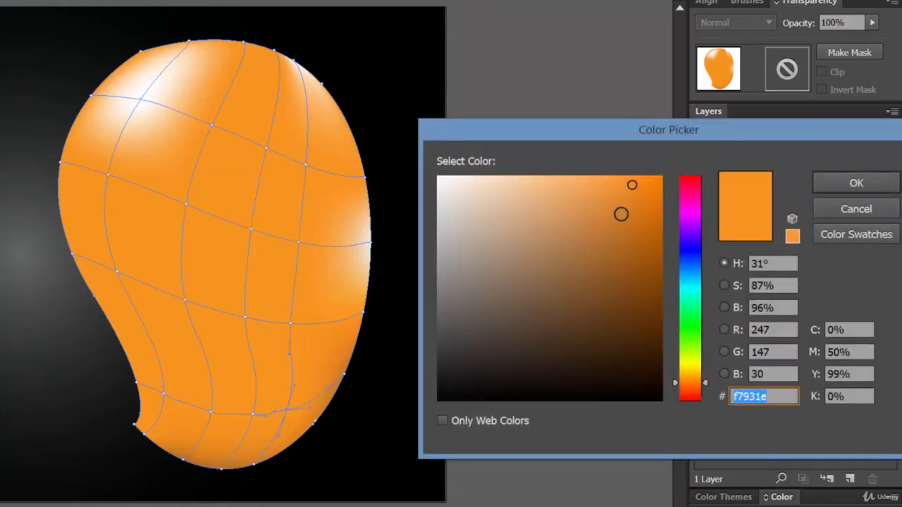
pyautogui.click(625, 215)
pyautogui.click(865, 185)
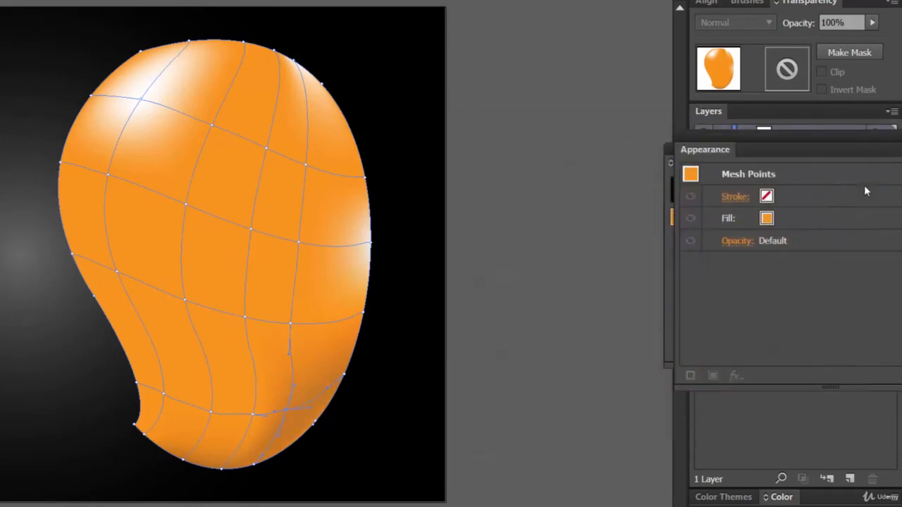
pyautogui.click(253, 416)
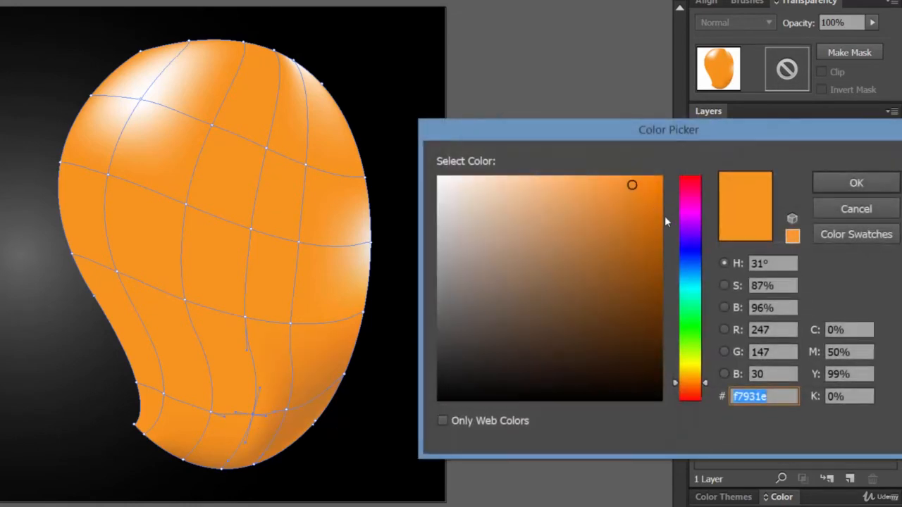
pyautogui.click(630, 204)
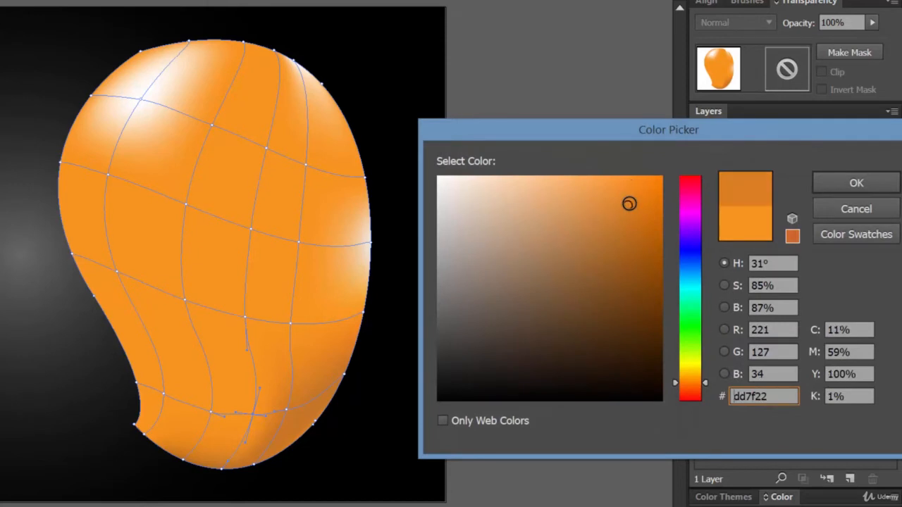
pyautogui.click(854, 182)
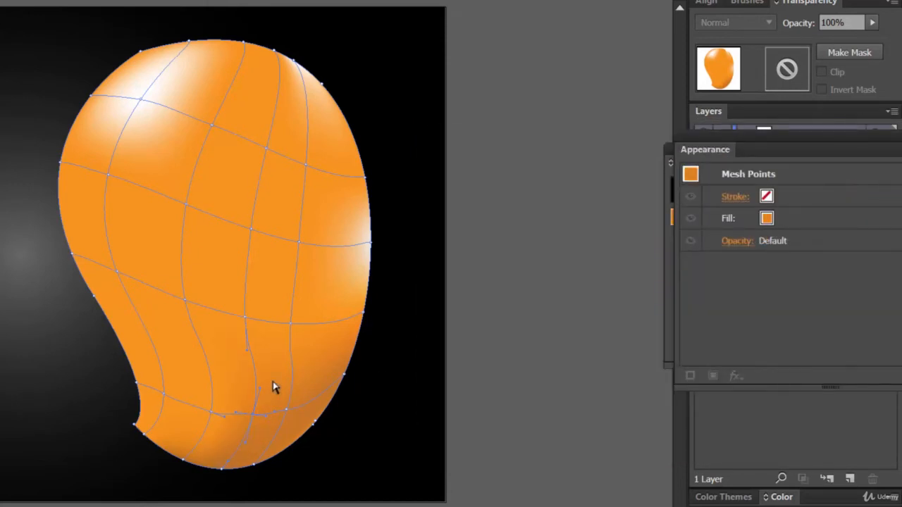
pyautogui.hotkey('ctrl', 'shift', 'a')
# Step: Colour the interior mesh point in the third row, third column slightly darker orange (e58525)
pyautogui.click(246, 322)
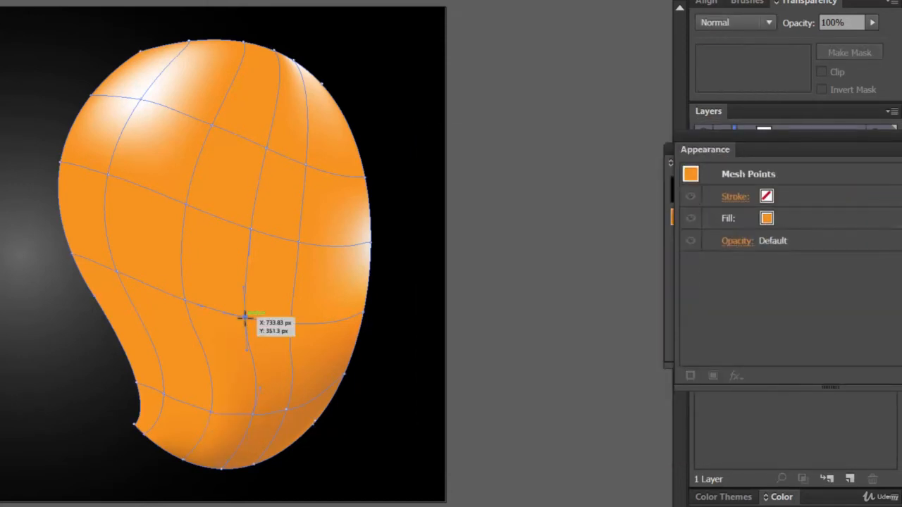
pyautogui.doubleClick(1, 254)
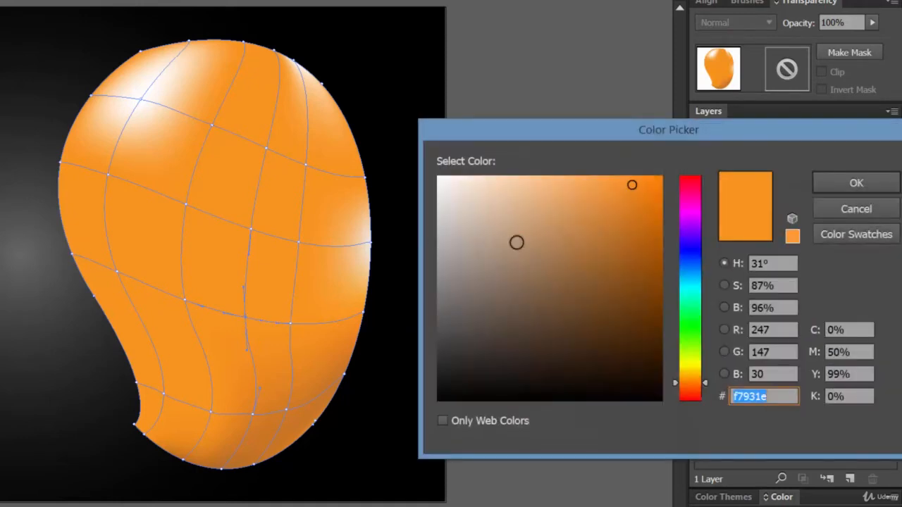
pyautogui.click(628, 197)
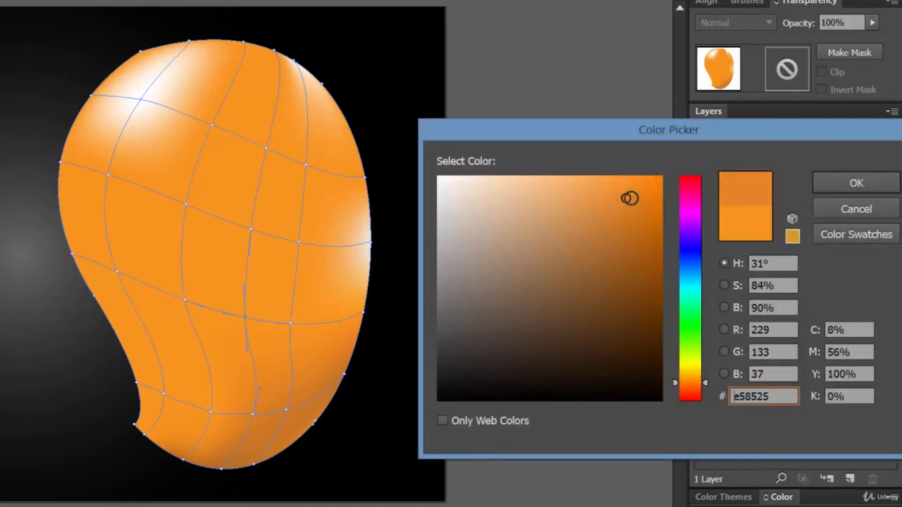
pyautogui.click(846, 184)
pyautogui.click(504, 272)
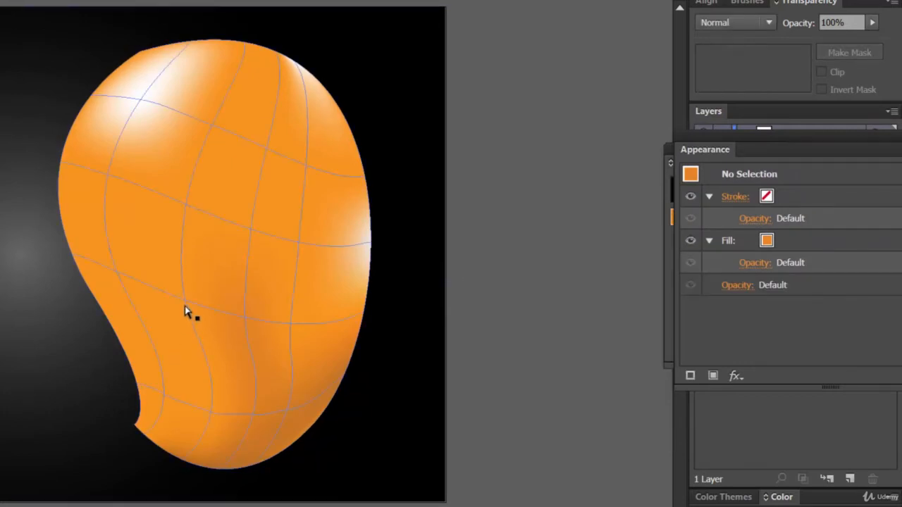
pyautogui.click(275, 265)
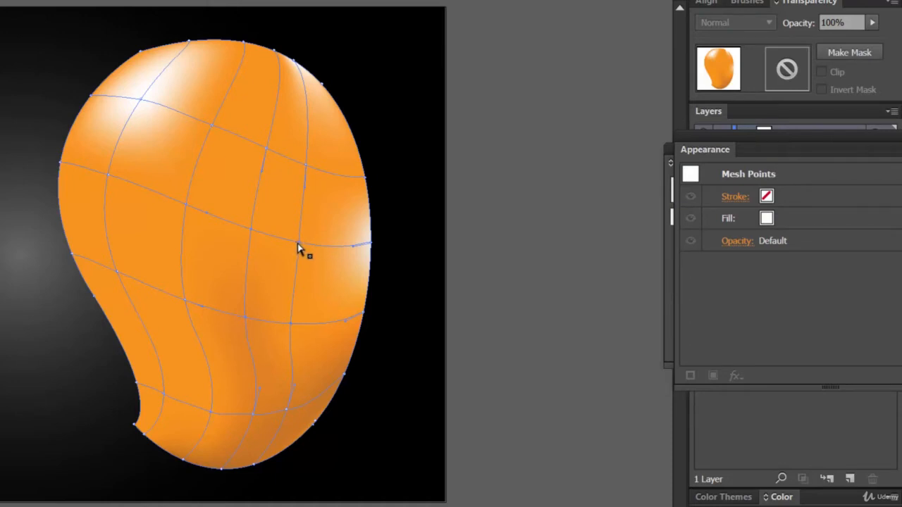
pyautogui.click(574, 228)
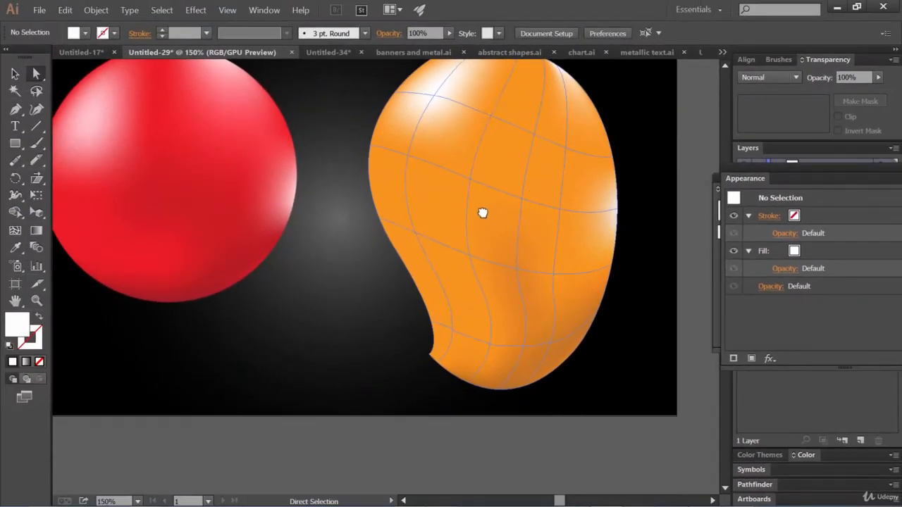
pyautogui.hotkey('ctrl', '-')
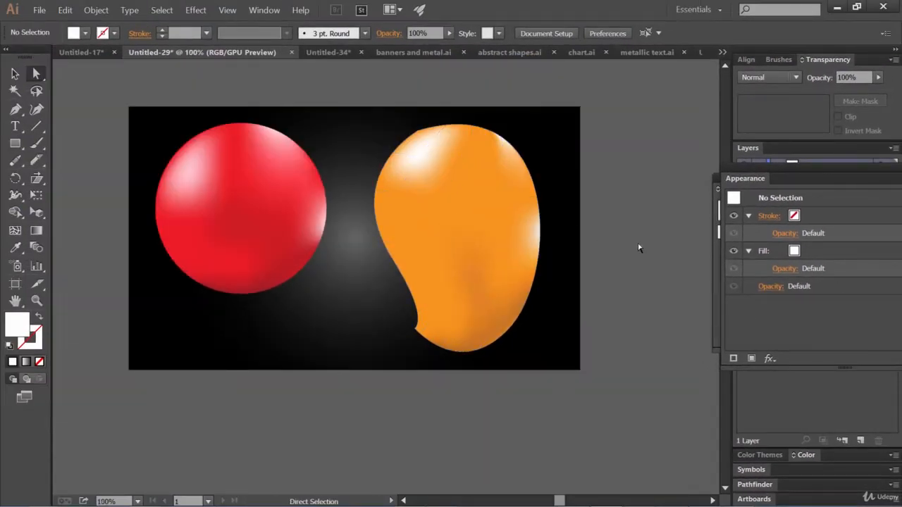
pyautogui.click(486, 271)
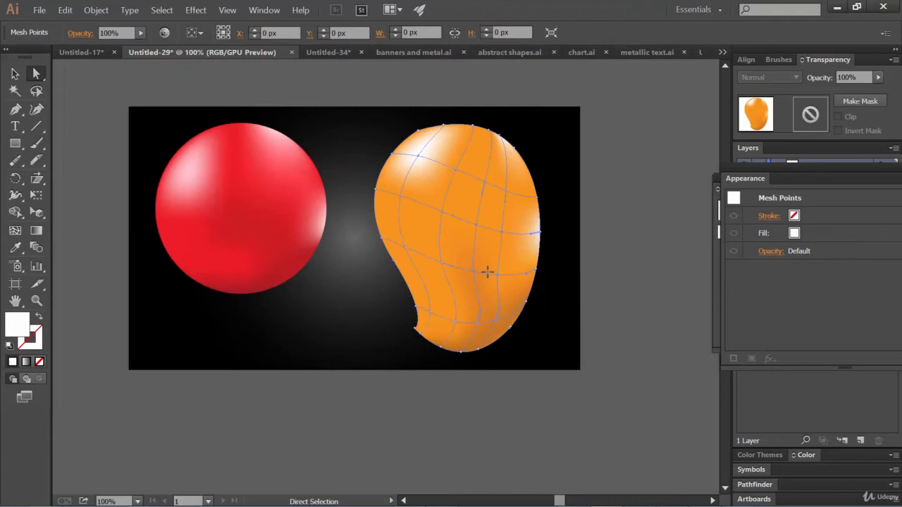
pyautogui.click(623, 315)
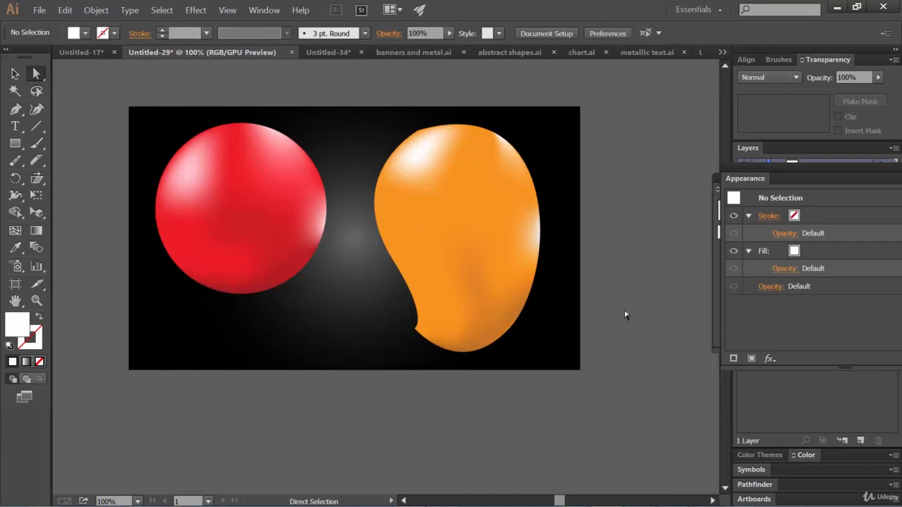
# Step: Colour the rightmost interior mesh point of the third row slightly darker orange (ea831c), then clear the selection
pyautogui.click(499, 282)
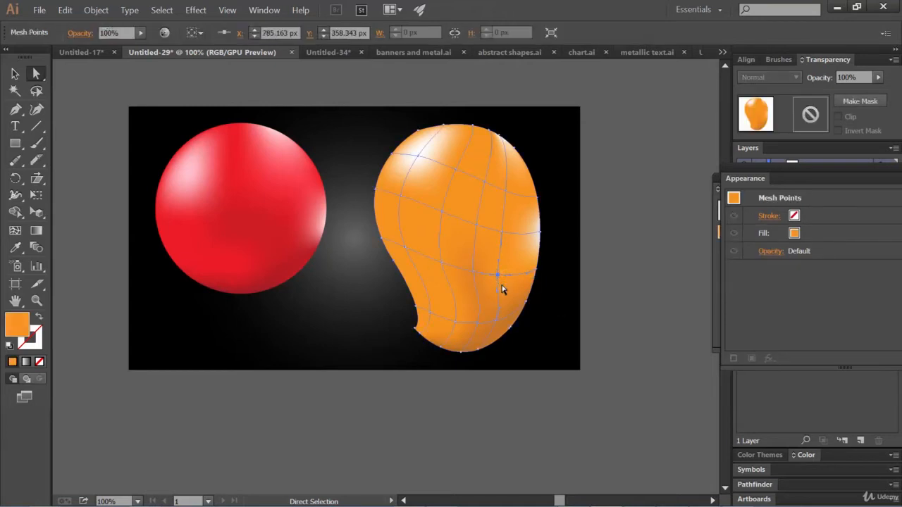
pyautogui.doubleClick(25, 333)
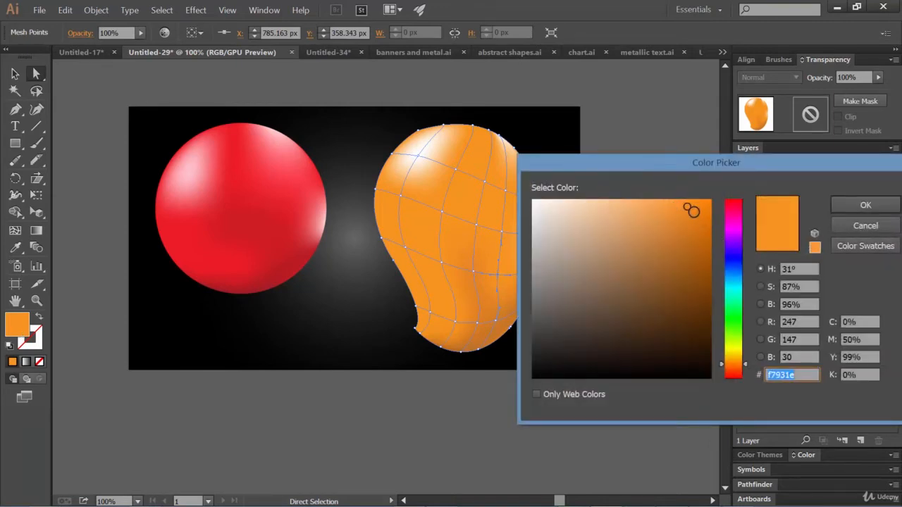
pyautogui.click(691, 213)
pyautogui.click(846, 206)
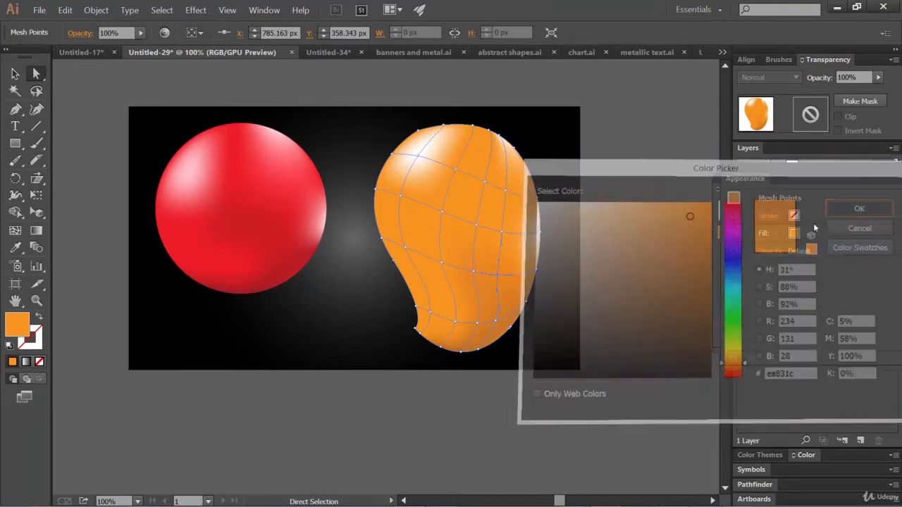
pyautogui.click(635, 268)
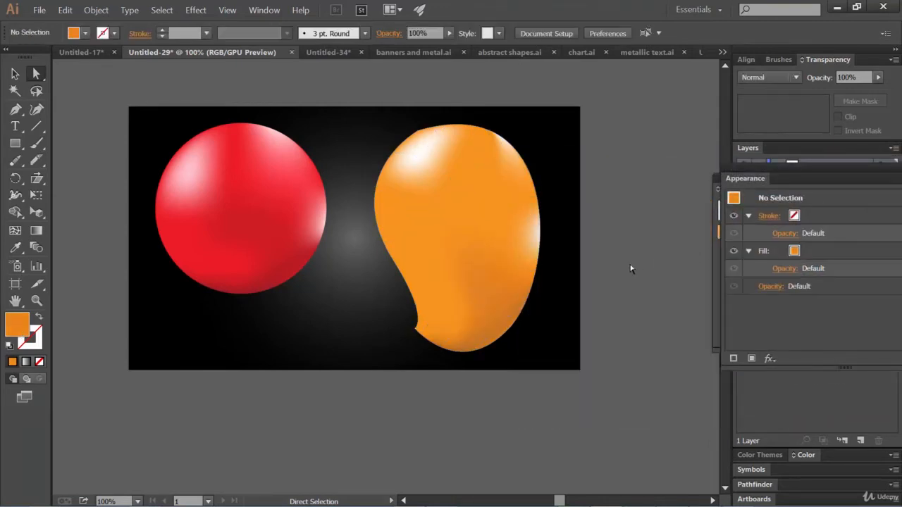
# Step: Try a lighter orange on the rightmost interior mesh point of the mango's second row, then undo it and clear the selection
pyautogui.click(501, 237)
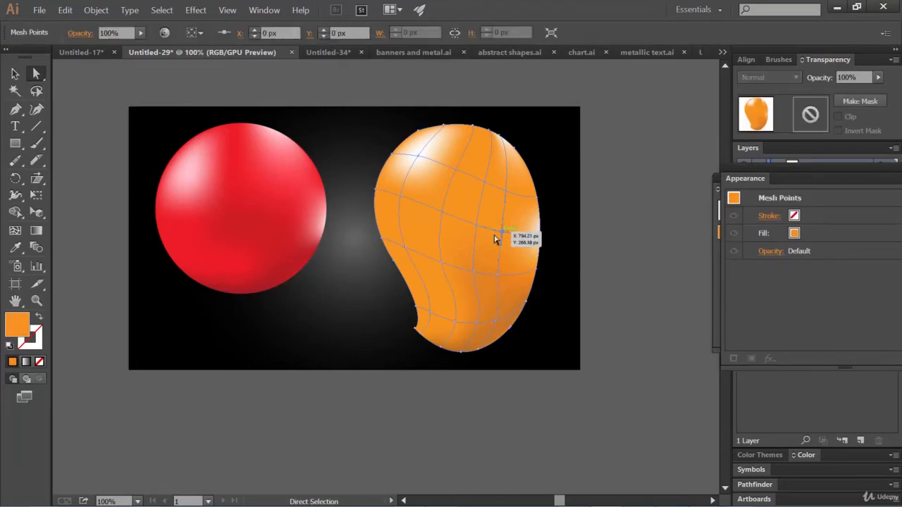
pyautogui.doubleClick(30, 330)
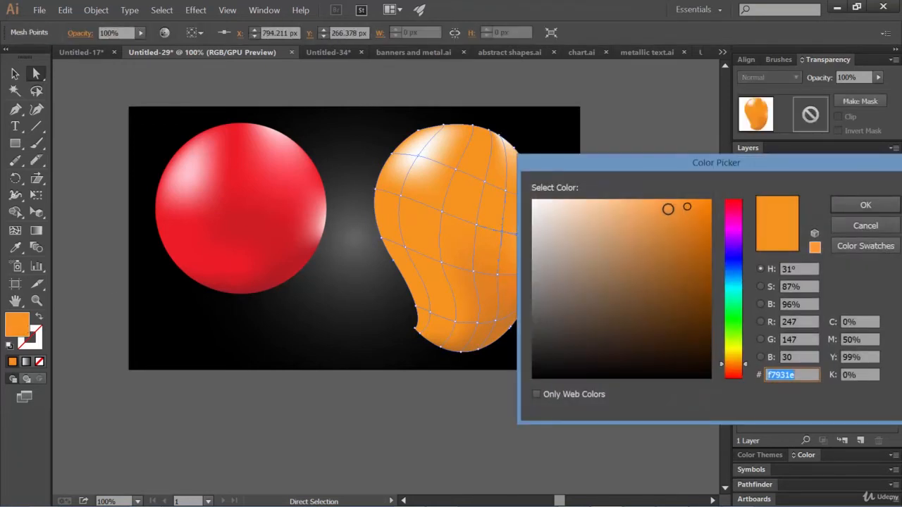
pyautogui.click(865, 205)
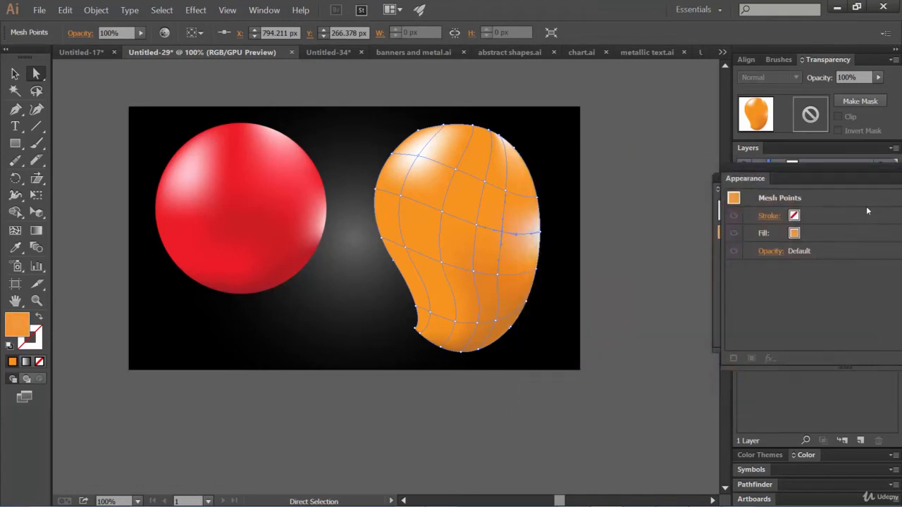
pyautogui.click(623, 254)
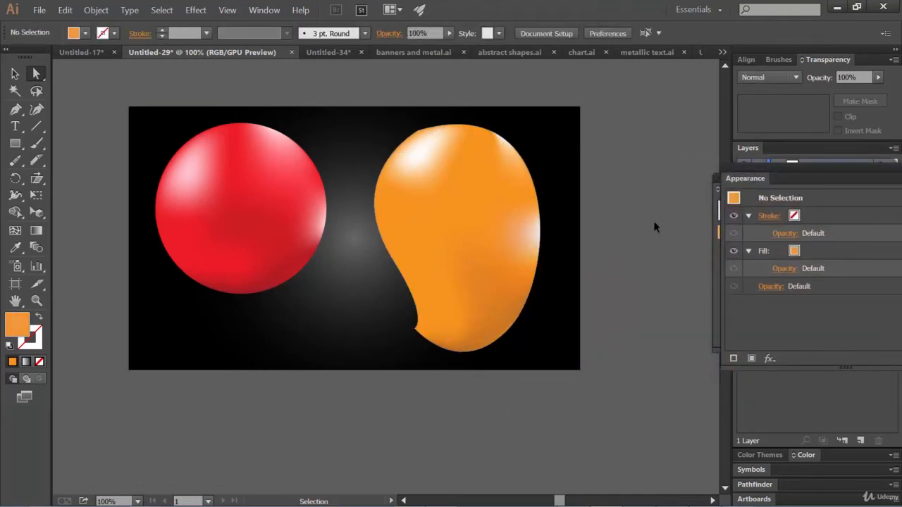
pyautogui.hotkey('ctrl', 'z')
pyautogui.click(640, 238)
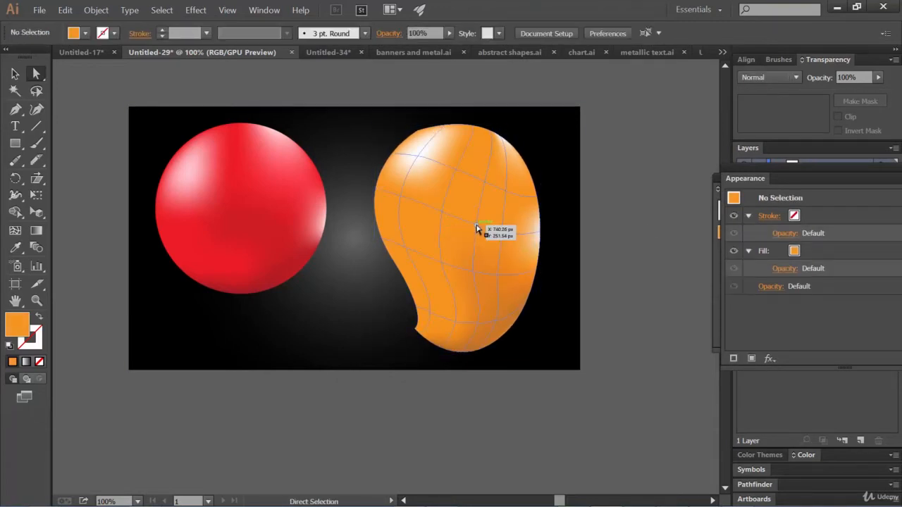
# Step: Colour the interior mesh point in the mango's second row, third column slightly darker orange (RGB 232, 136, 42), then clear the selection
pyautogui.click(477, 229)
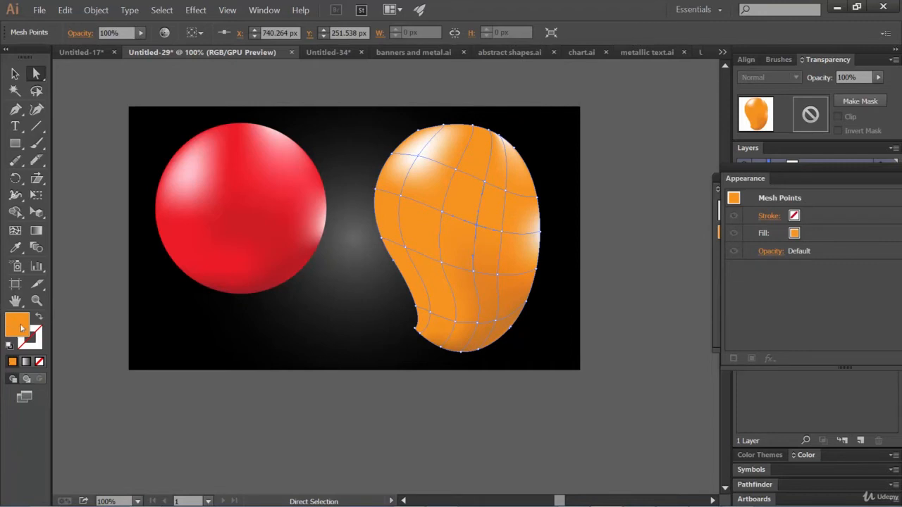
pyautogui.doubleClick(17, 325)
pyautogui.click(680, 213)
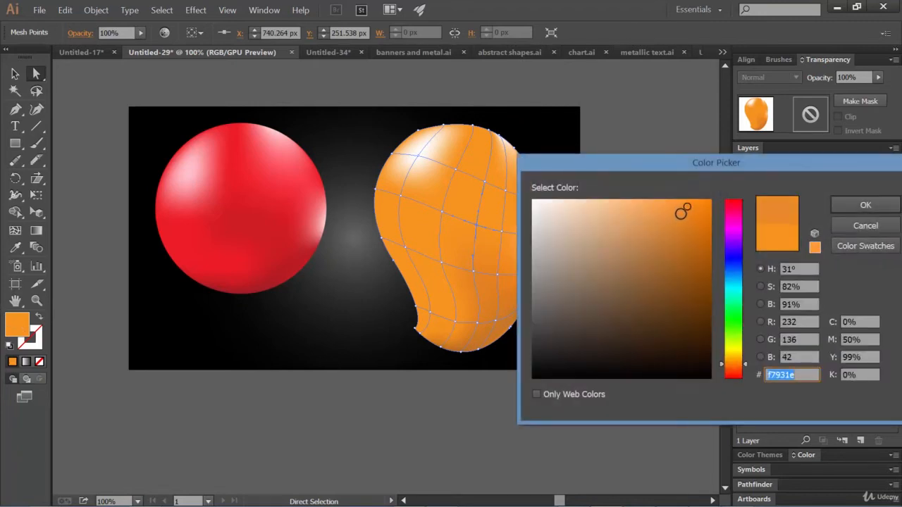
pyautogui.click(849, 208)
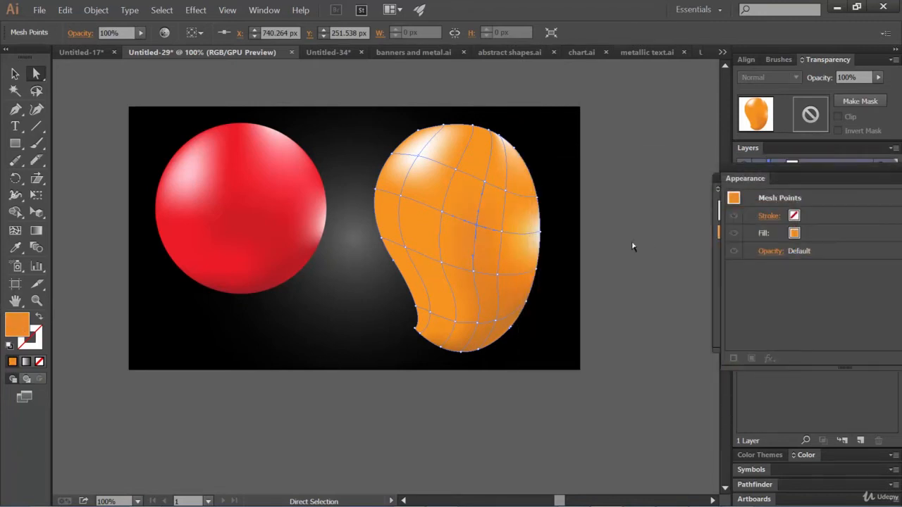
pyautogui.click(629, 252)
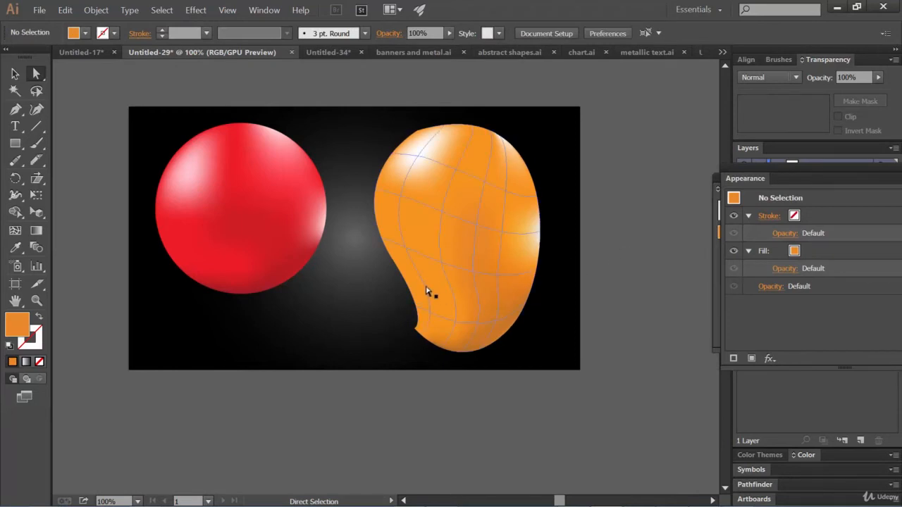
# Step: Lighten the leftmost interior mesh point of the mango's third row to a paler orange, then clear the selection
pyautogui.click(409, 255)
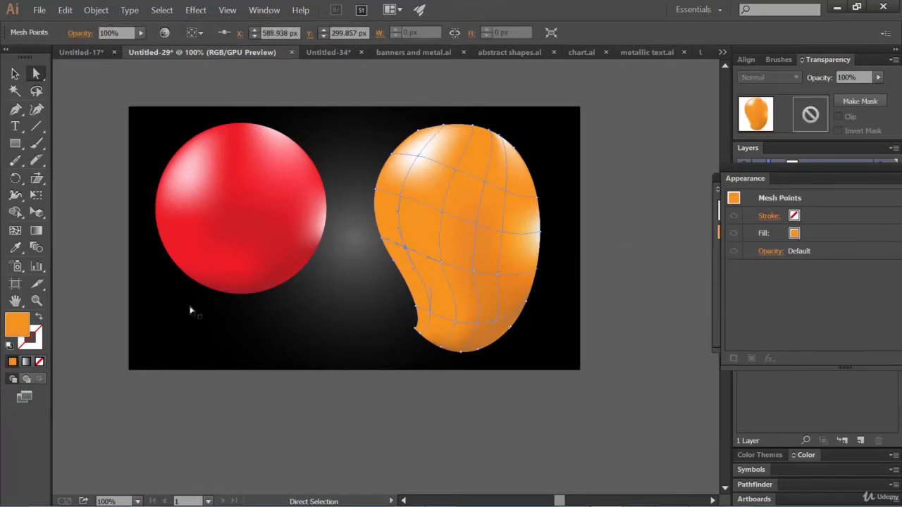
pyautogui.doubleClick(21, 329)
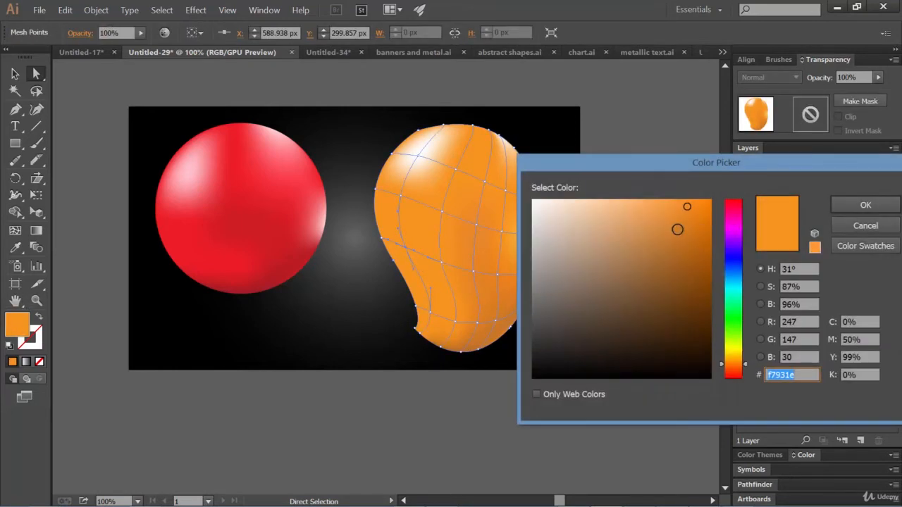
pyautogui.click(676, 210)
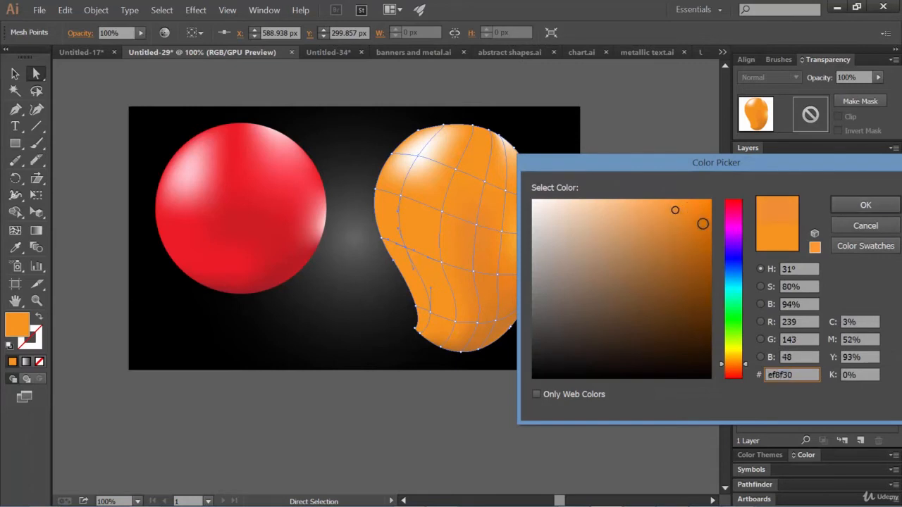
pyautogui.click(665, 202)
pyautogui.moveTo(664, 202); pyautogui.dragTo(650, 198)
pyautogui.click(839, 206)
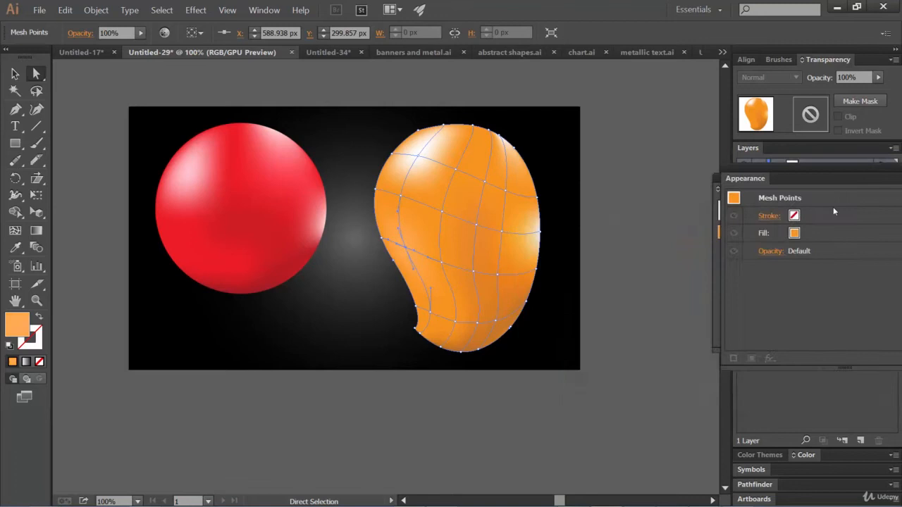
pyautogui.click(662, 251)
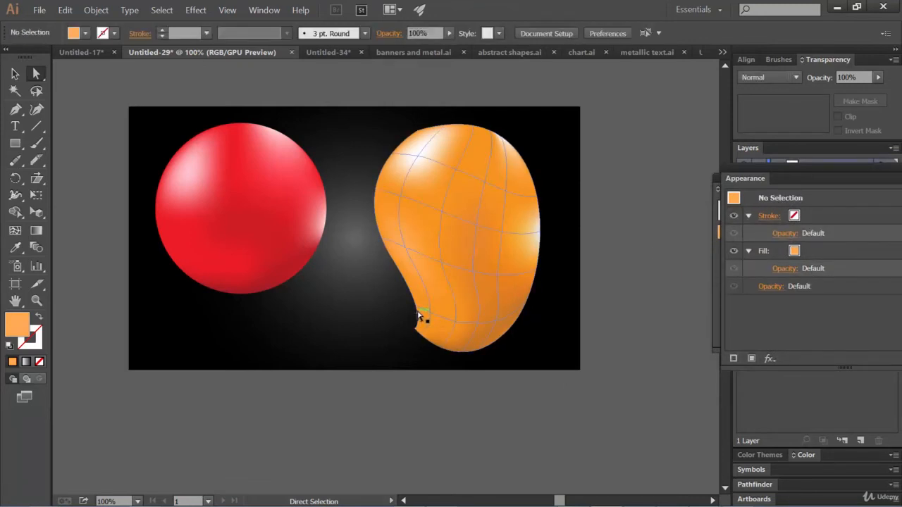
# Step: Try pale peach (ffdebd) on the left-edge mesh point just above the mango's pointed tip, then colour it brownish orange (ce7421) instead
pyautogui.click(429, 315)
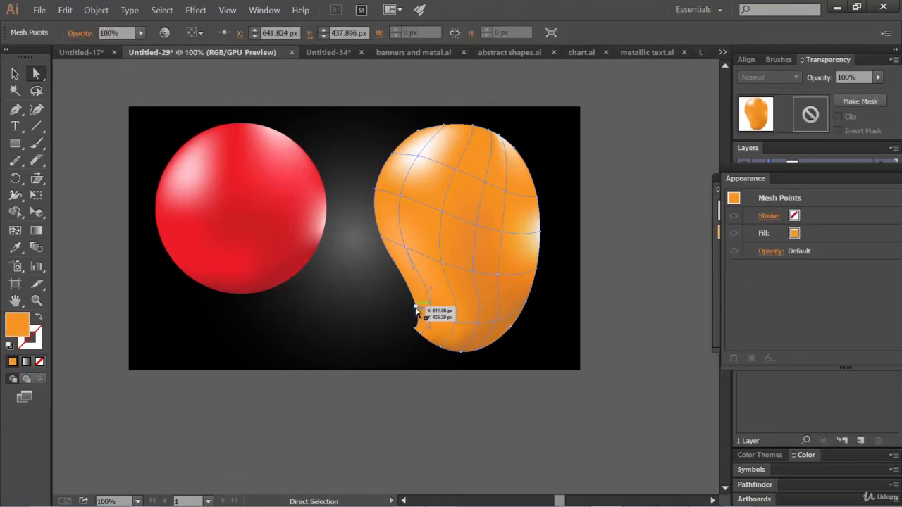
pyautogui.moveTo(416, 307); pyautogui.dragTo(416, 307)
pyautogui.doubleClick(8, 328)
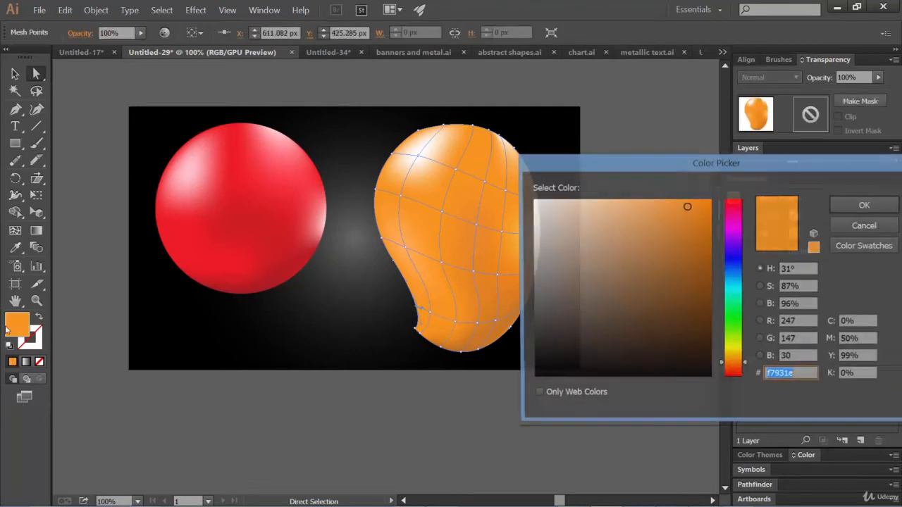
pyautogui.moveTo(641, 214); pyautogui.dragTo(578, 198)
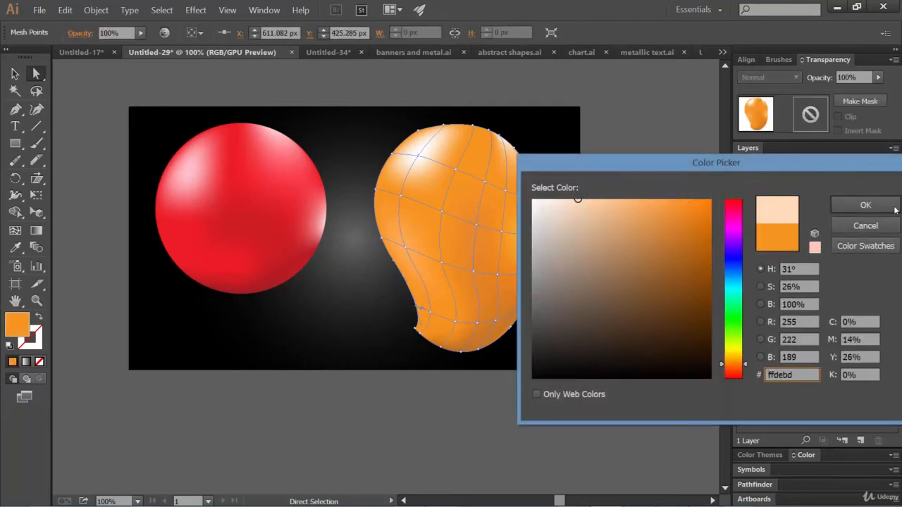
pyautogui.click(866, 205)
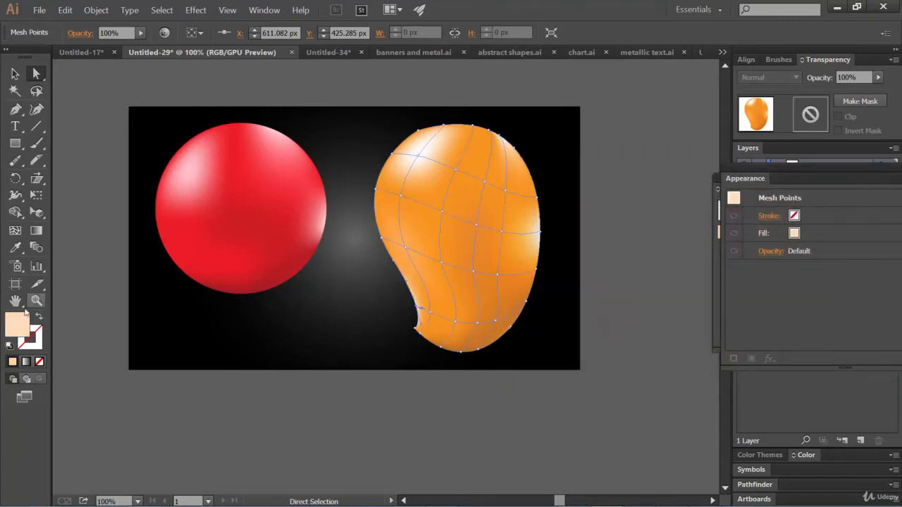
pyautogui.doubleClick(19, 326)
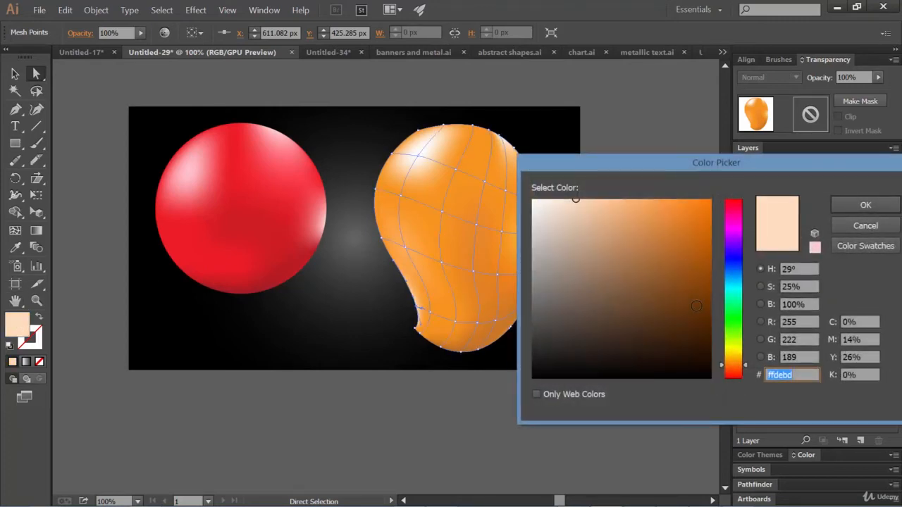
pyautogui.click(683, 232)
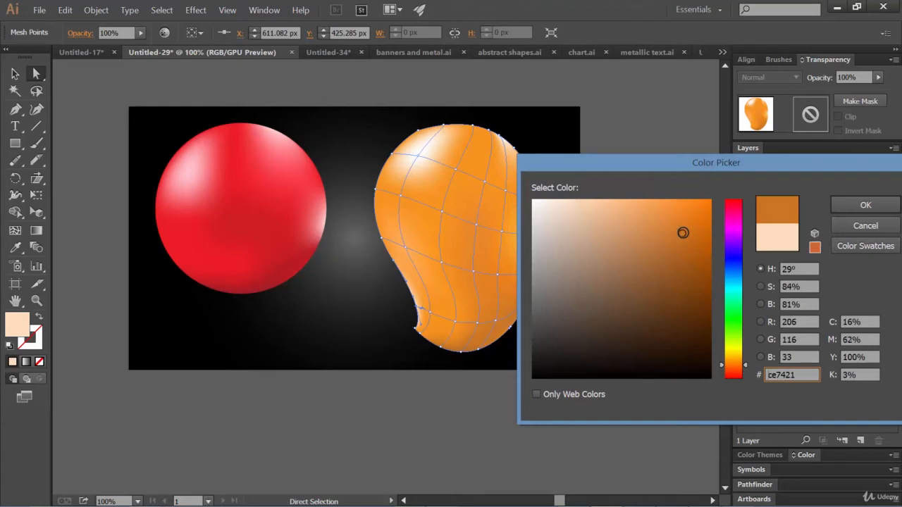
pyautogui.click(866, 205)
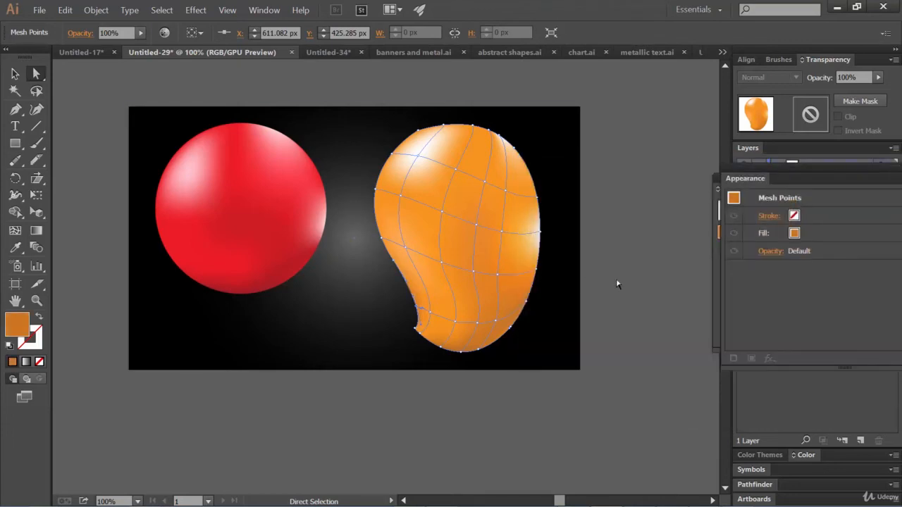
pyautogui.click(631, 284)
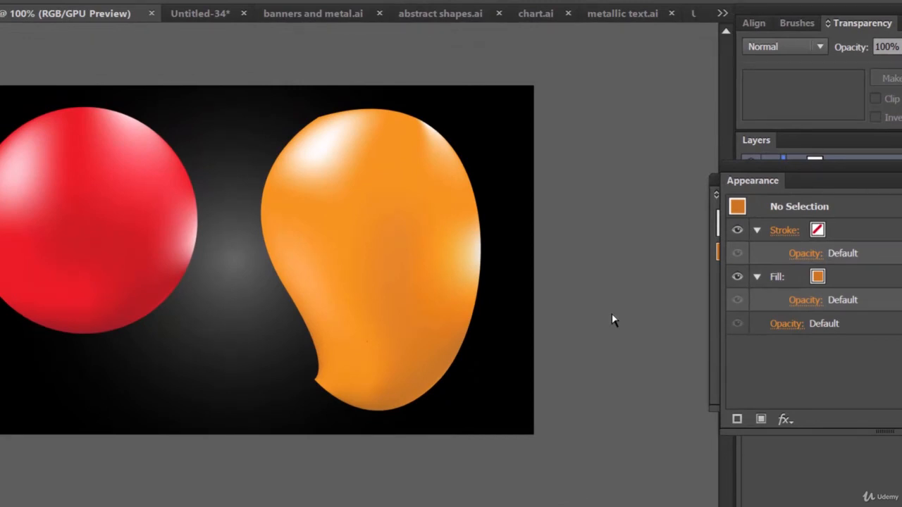
# Step: Scale the mango down to about three quarters of its size, keeping its upper-left corner in place, then deselect it
pyautogui.click(434, 255)
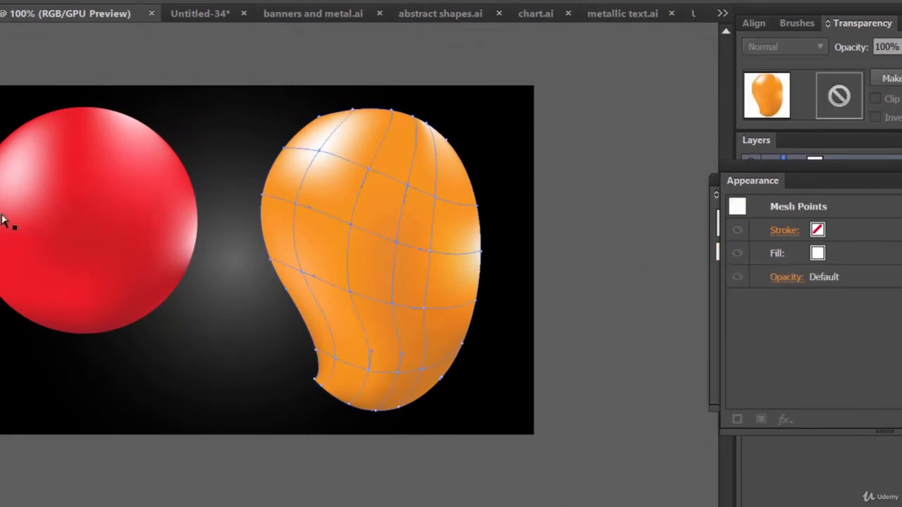
pyautogui.press('v')
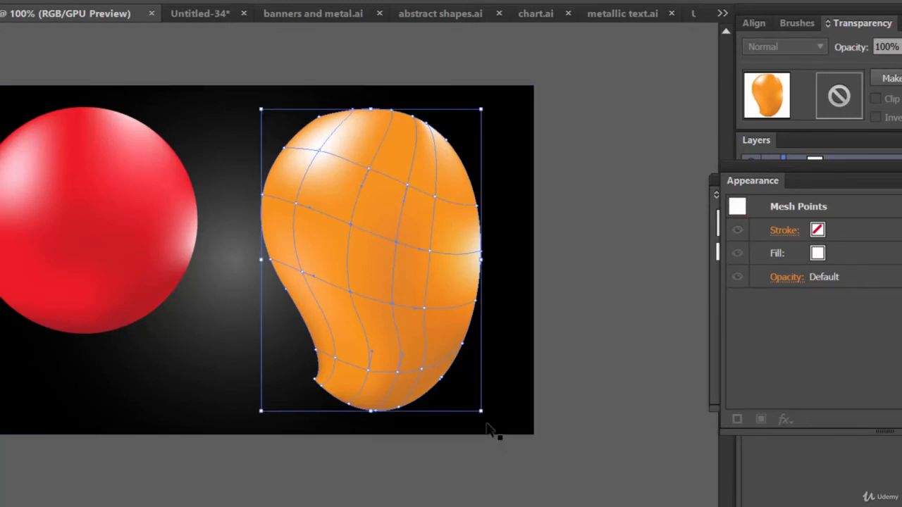
pyautogui.moveTo(482, 411); pyautogui.dragTo(428, 338)
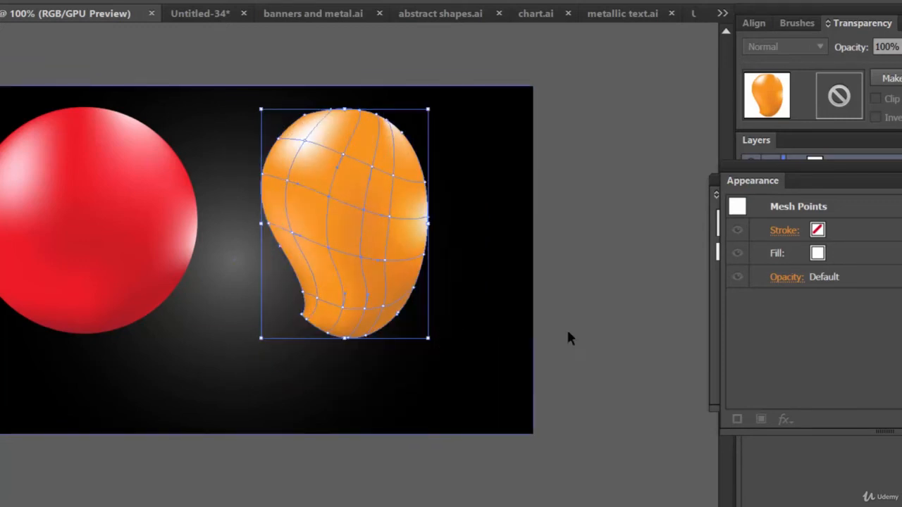
pyautogui.click(622, 321)
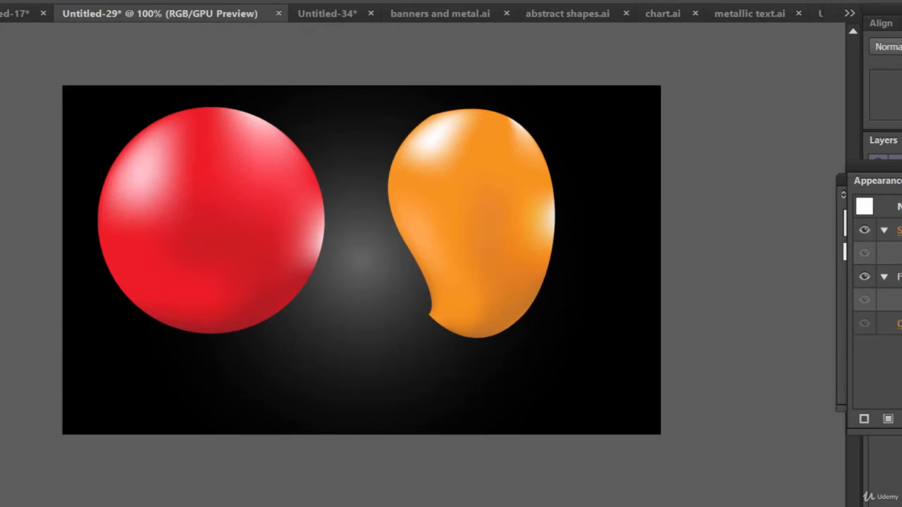
# Step: Move the floating Appearance and Gradient panels aside and close both
pyautogui.moveTo(899, 168); pyautogui.dragTo(746, 194)
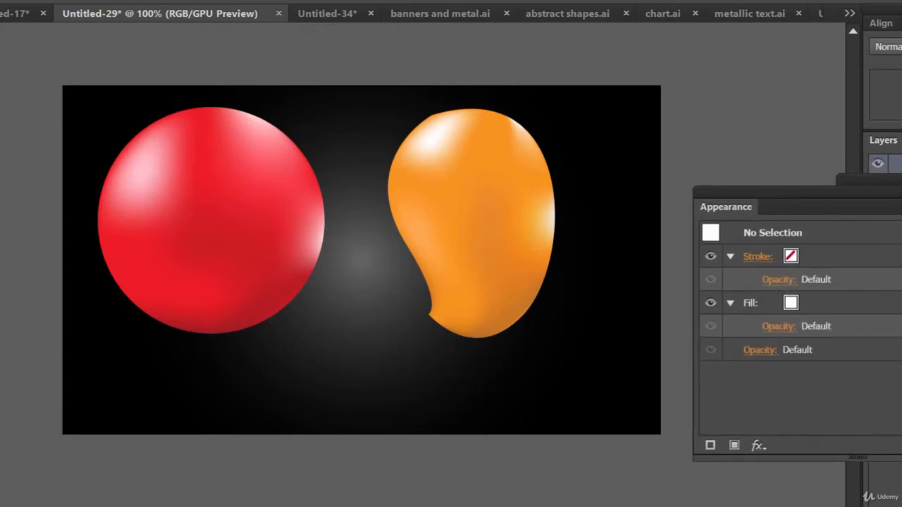
pyautogui.hotkey('shift', 'F6')
pyautogui.moveTo(895, 195); pyautogui.dragTo(825, 218)
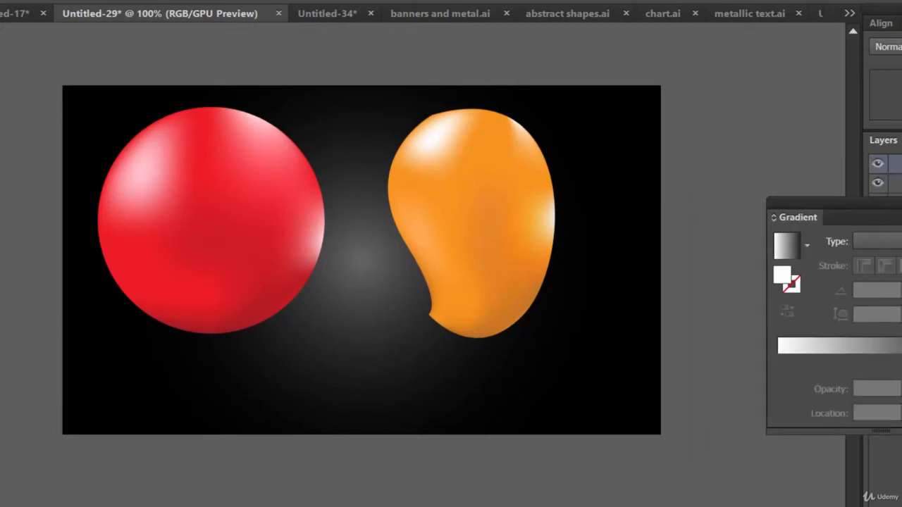
pyautogui.hotkey('ctrl', 'F9')
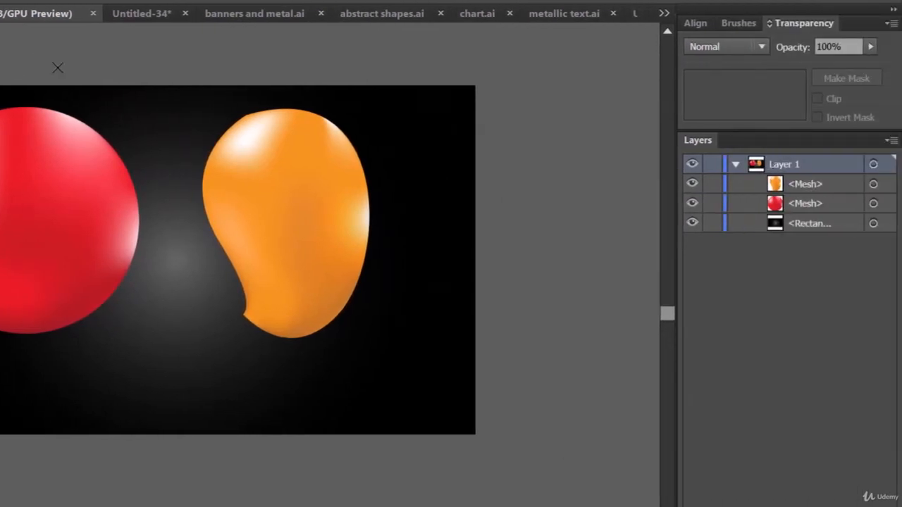
# Step: Draw a closed, curved leaf with the Pen tool, running from the mango's upper-left edge to a point beyond its right edge
pyautogui.moveTo(245, 115); pyautogui.dragTo(381, 260)
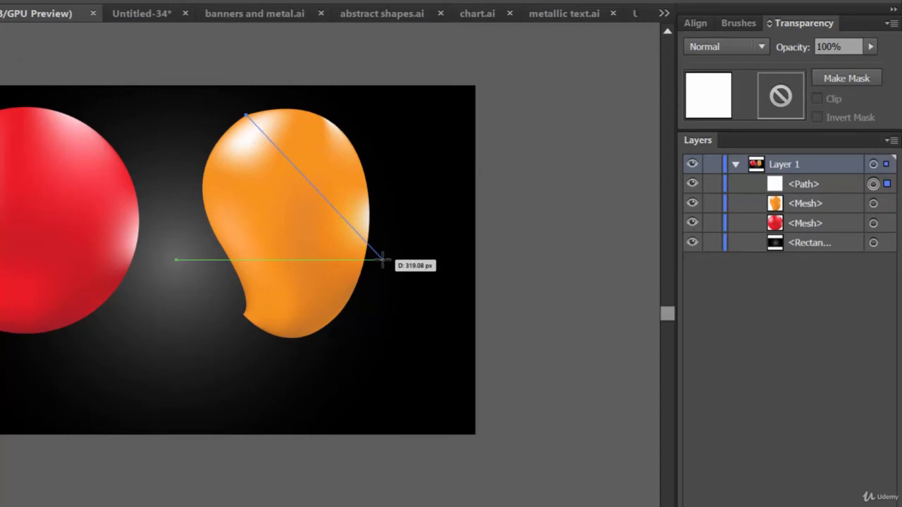
pyautogui.moveTo(380, 258); pyautogui.dragTo(455, 381)
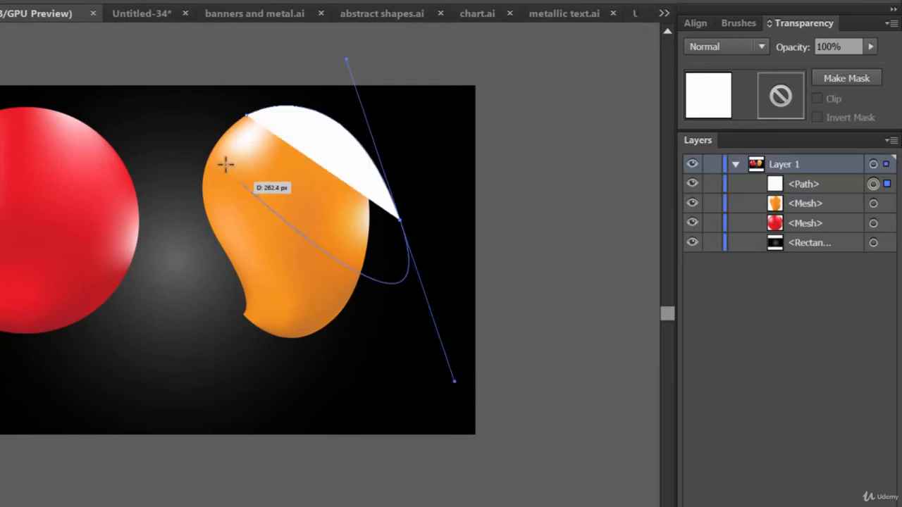
pyautogui.click(400, 221)
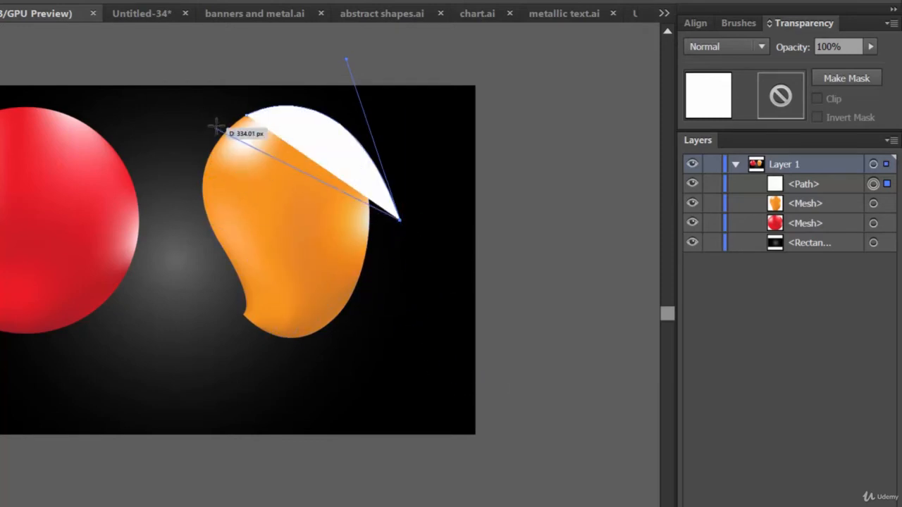
pyautogui.moveTo(247, 115); pyautogui.dragTo(218, 36)
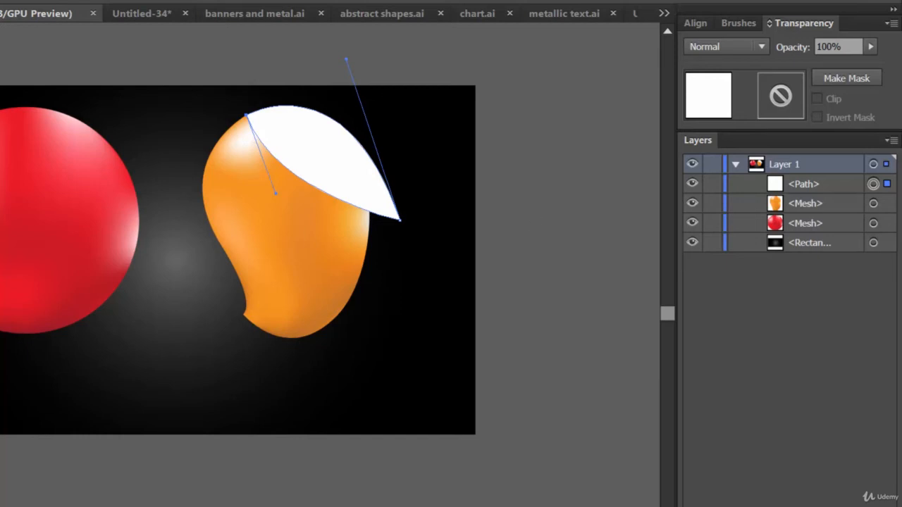
# Step: Fill the leaf with dark green and place it behind the mango, directly above the background rectangle in the stacking order
pyautogui.press('v')
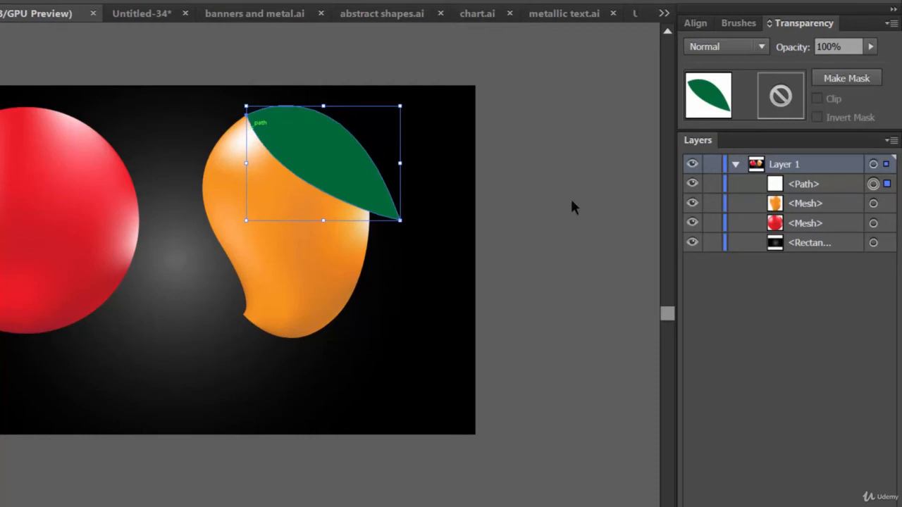
pyautogui.rightClick(330, 168)
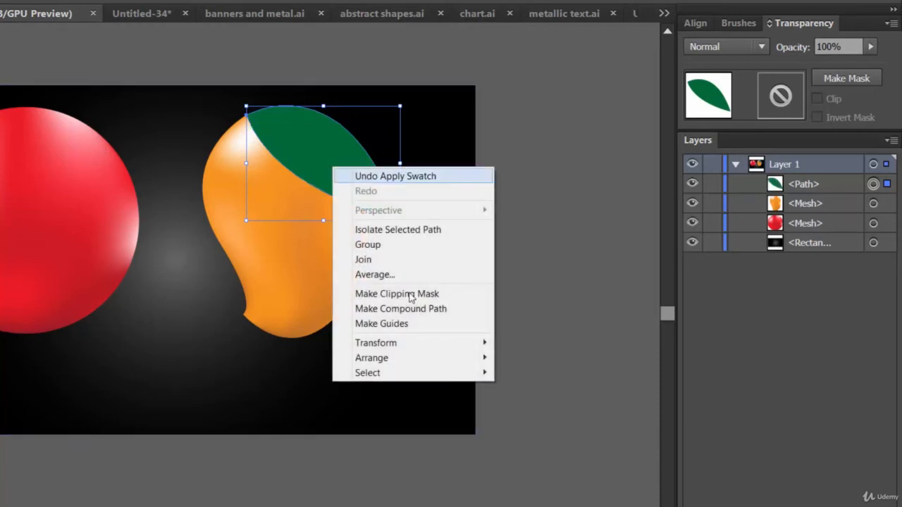
pyautogui.moveTo(451, 365)
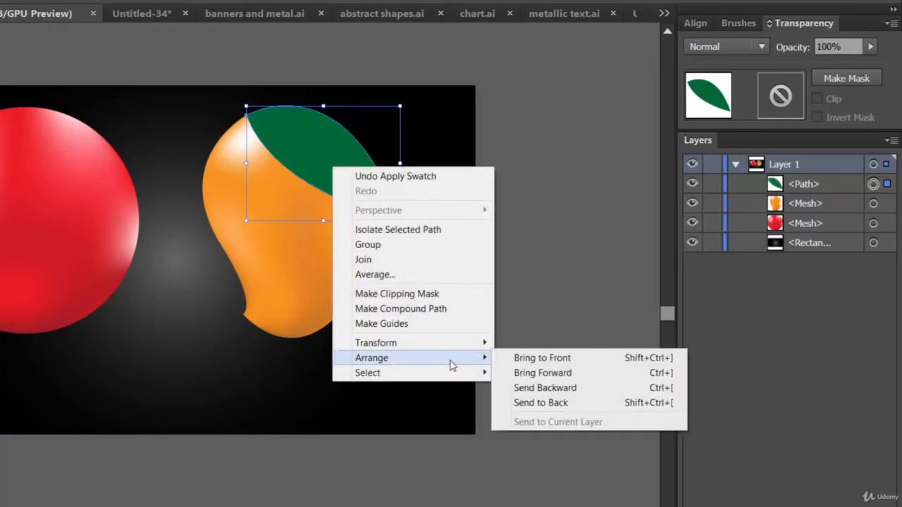
pyautogui.click(561, 403)
pyautogui.click(817, 242)
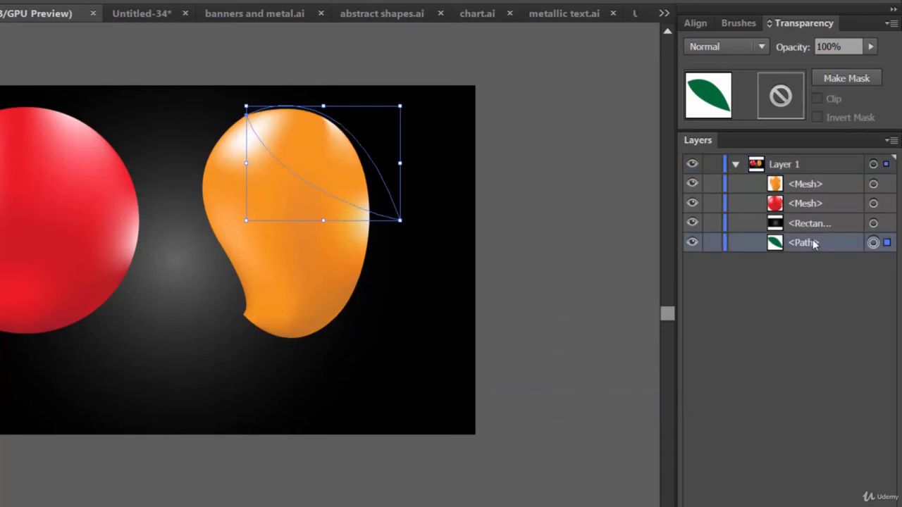
pyautogui.moveTo(814, 243); pyautogui.dragTo(812, 217)
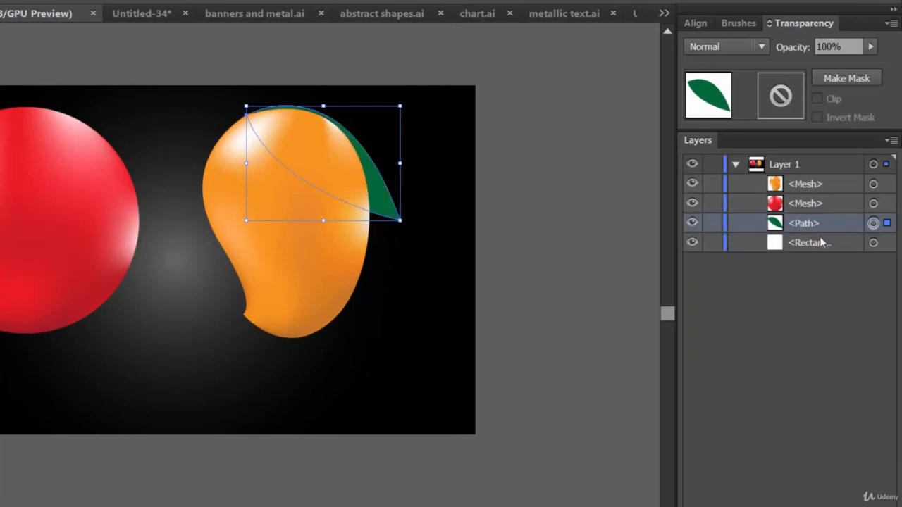
pyautogui.click(553, 287)
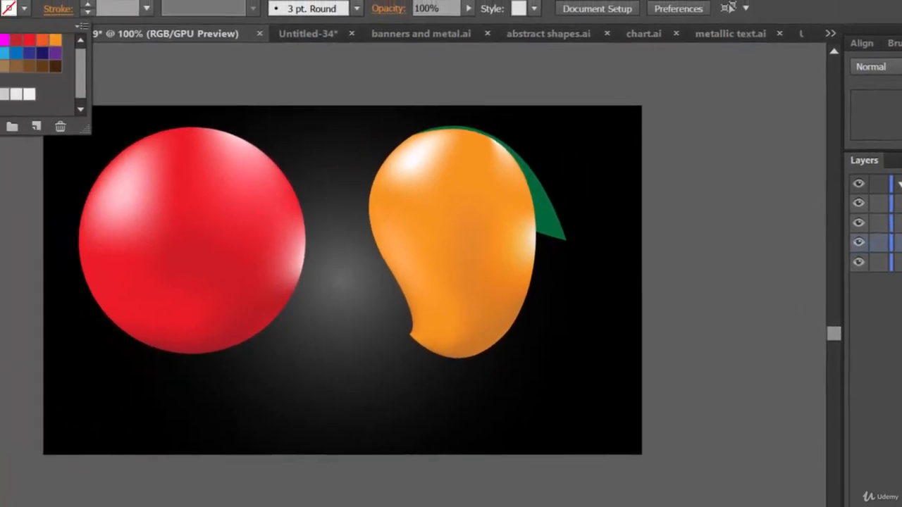
pyautogui.press('Escape')
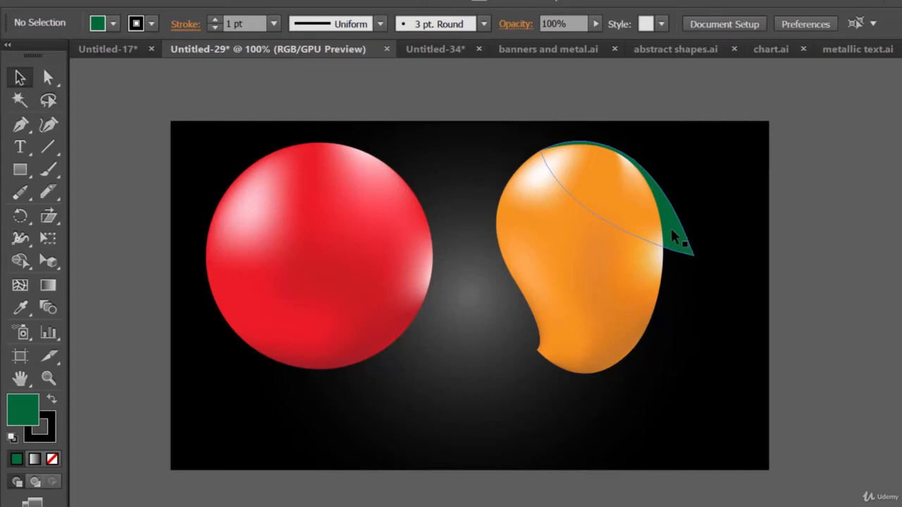
# Step: Duplicate the leaf slightly up and outward from the original, then rotate the copy slightly counterclockwise so the two tips fan out
pyautogui.moveTo(675, 238); pyautogui.dragTo(700, 227)
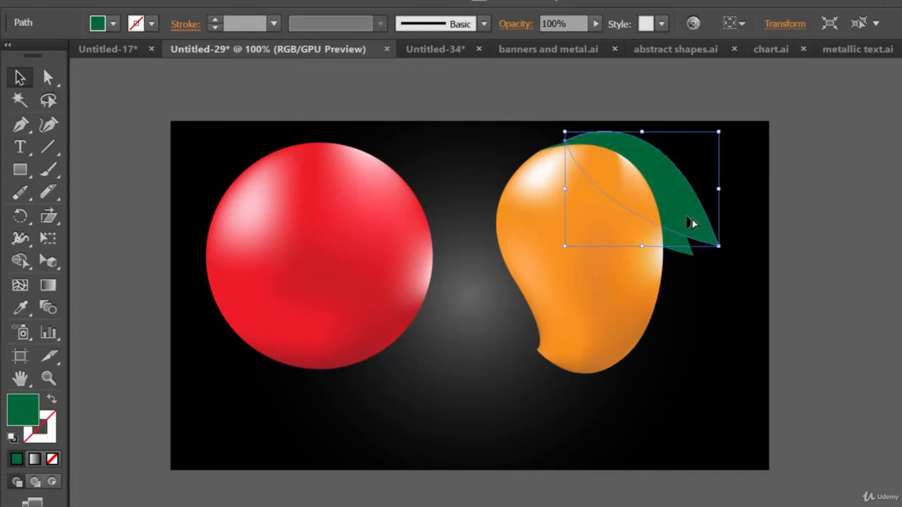
pyautogui.moveTo(596, 144); pyautogui.dragTo(584, 150)
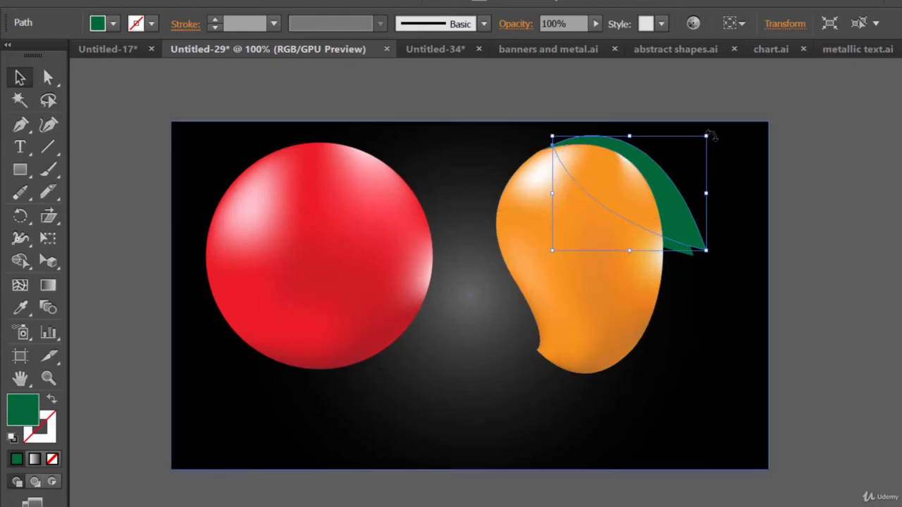
pyautogui.moveTo(709, 134); pyautogui.dragTo(704, 114)
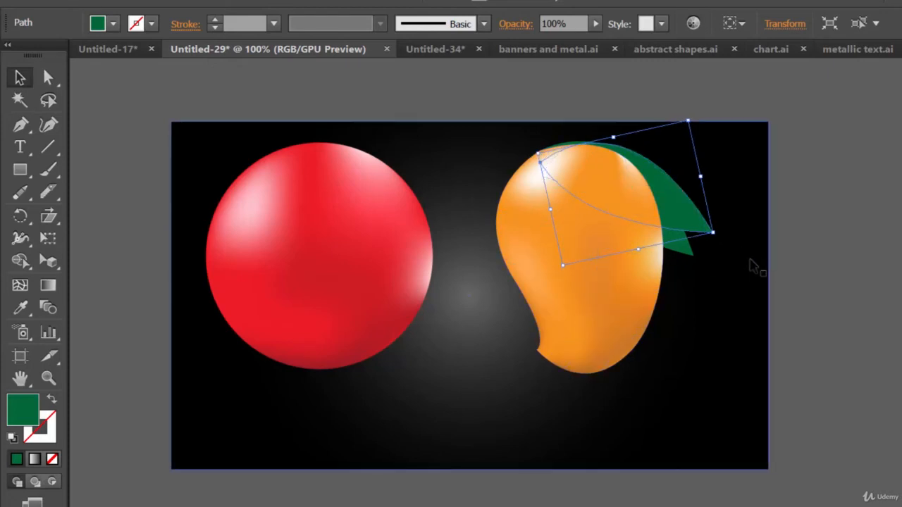
pyautogui.click(750, 262)
# Step: Give both the rotated leaf copy and the original leaf a black 1 pt stroke, then deselect them
pyautogui.click(711, 234)
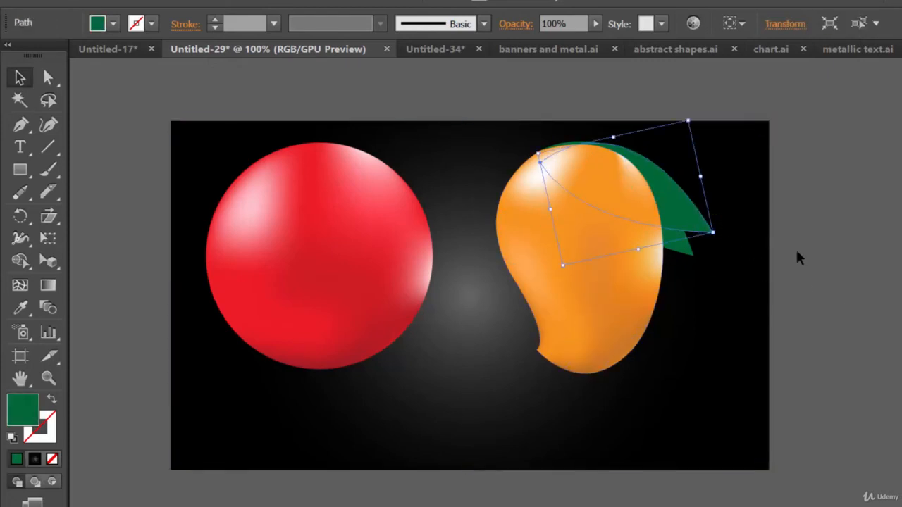
pyautogui.click(152, 26)
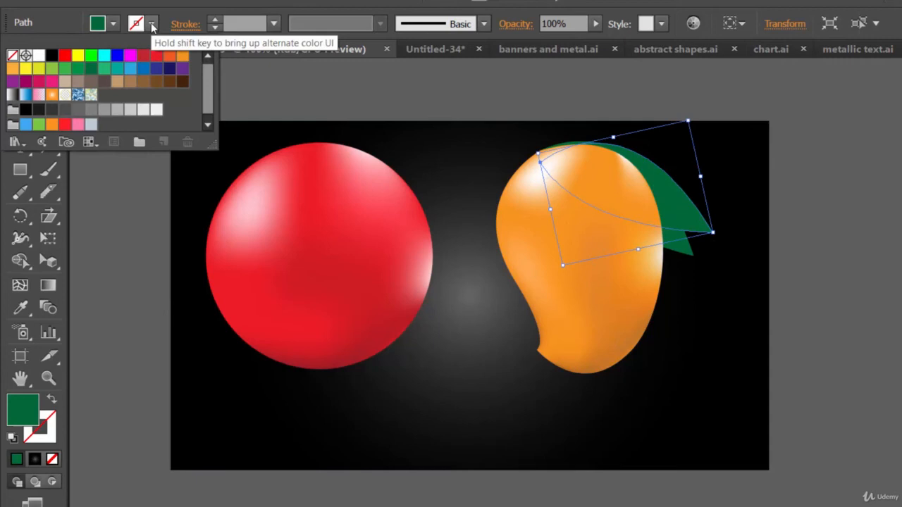
pyautogui.click(52, 57)
pyautogui.click(872, 213)
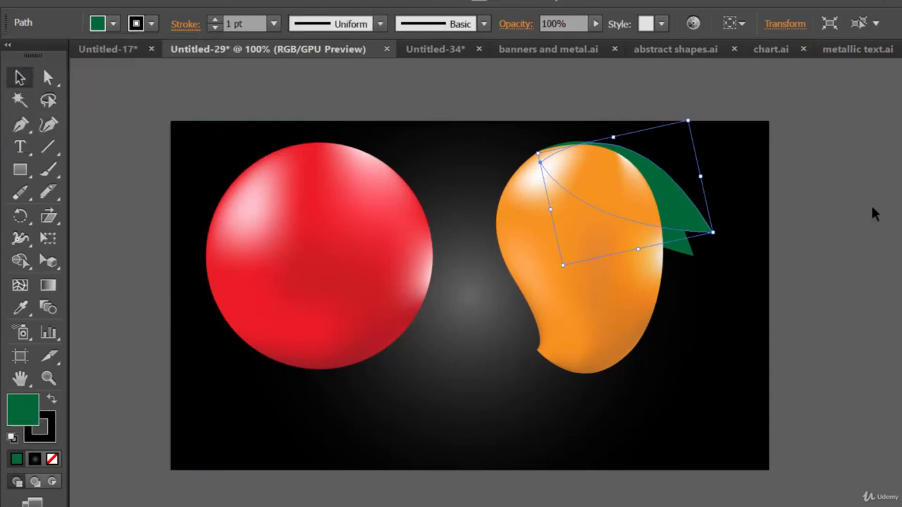
pyautogui.click(886, 244)
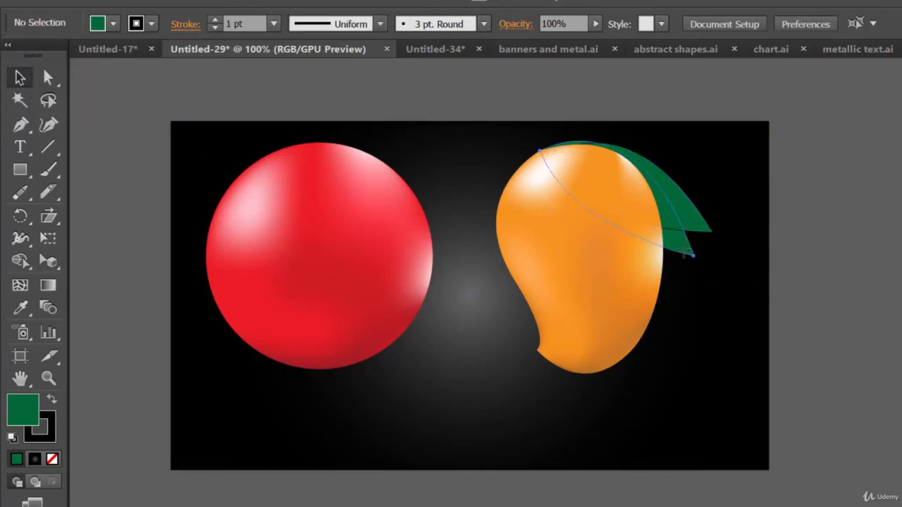
pyautogui.click(684, 248)
pyautogui.click(153, 26)
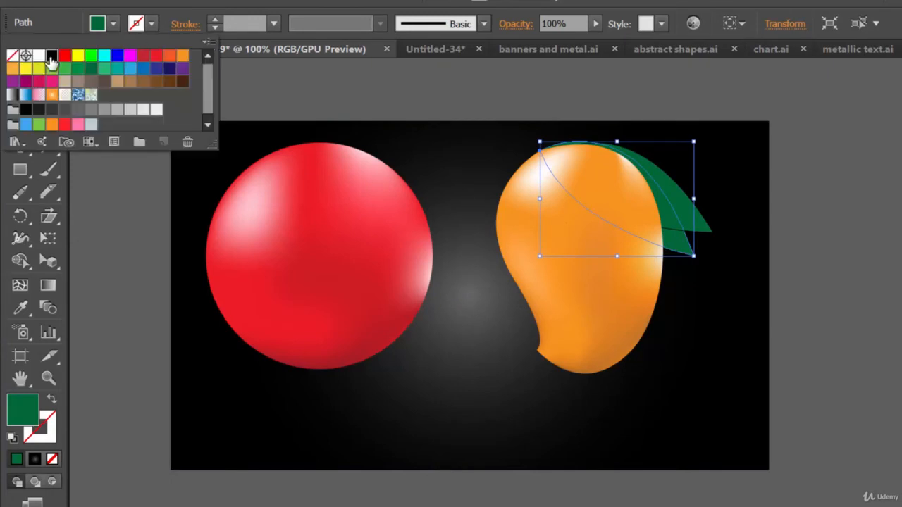
pyautogui.click(53, 55)
pyautogui.click(880, 262)
pyautogui.click(881, 263)
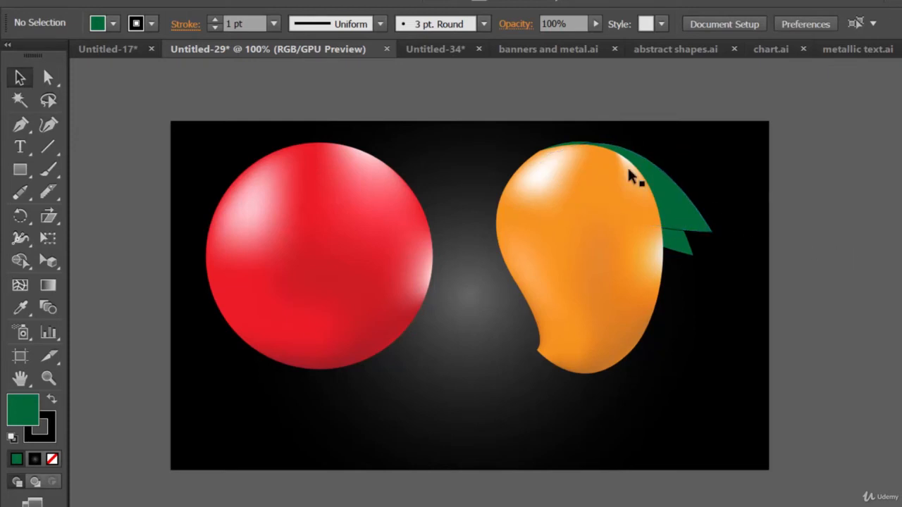
# Step: Isolate the rotated leaf copy and draw a straight midrib line from its base to its tip
pyautogui.doubleClick(665, 198)
pyautogui.press('b')
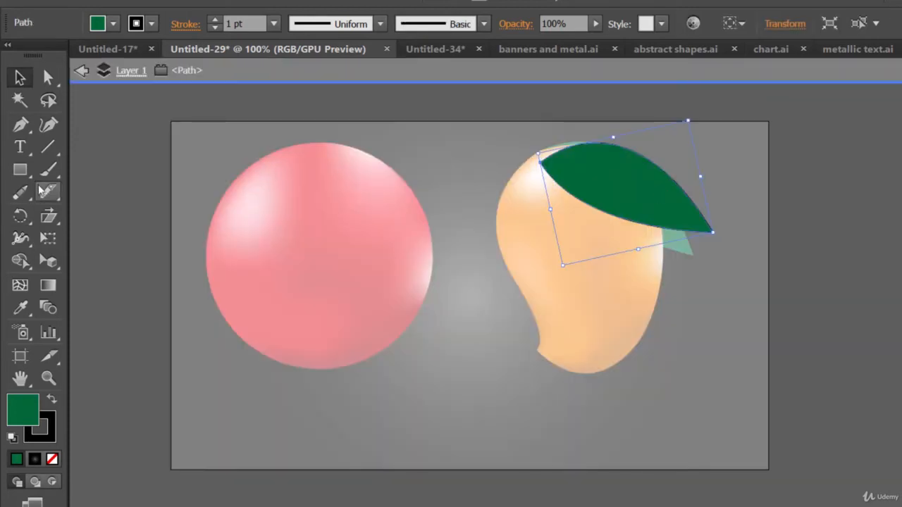
pyautogui.click(47, 146)
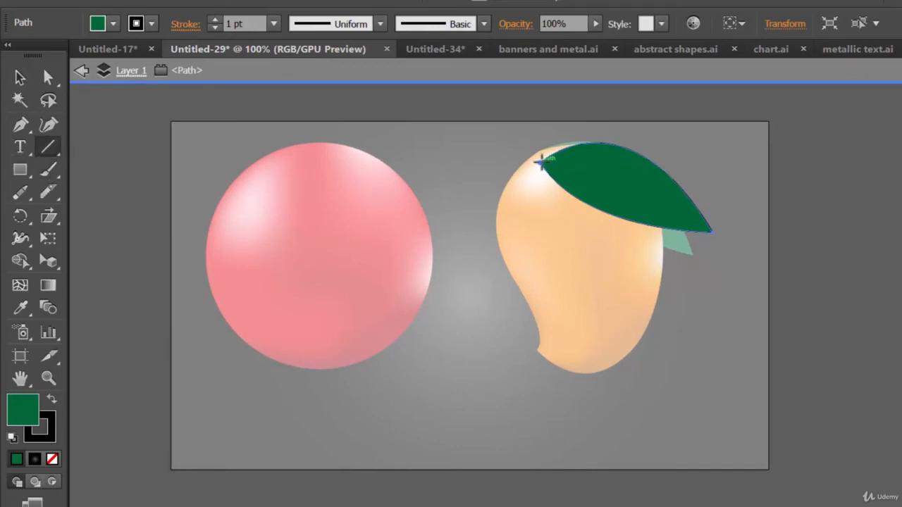
pyautogui.moveTo(540, 161); pyautogui.dragTo(682, 217)
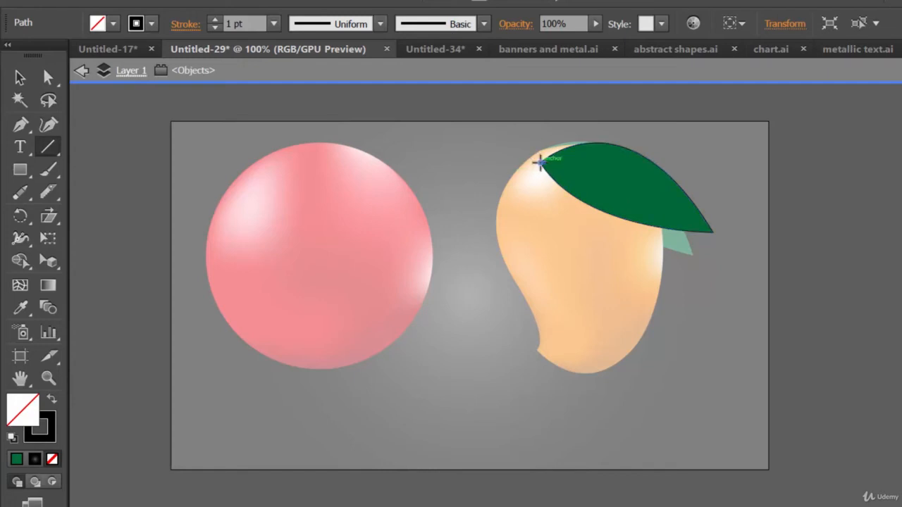
pyautogui.moveTo(540, 162); pyautogui.dragTo(713, 230)
# Step: Draw three side veins above the rotated leaf's midrib and two below it, then exit isolation mode
pyautogui.moveTo(571, 174)
pyautogui.mouseDown()
pyautogui.moveTo(602, 163)
pyautogui.moveTo(618, 190)
pyautogui.moveTo(645, 182)
pyautogui.moveTo(662, 202)
pyautogui.moveTo(674, 199)
pyautogui.mouseUp()
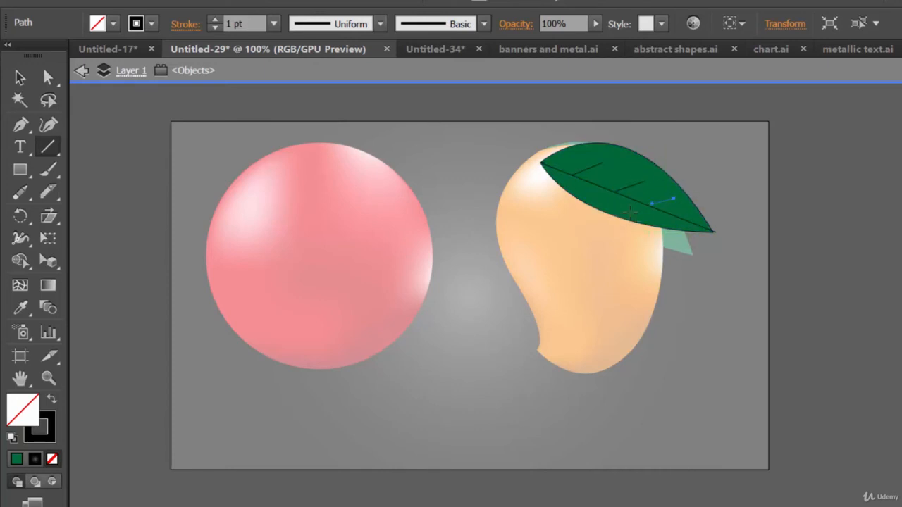
pyautogui.moveTo(594, 188)
pyautogui.mouseDown()
pyautogui.moveTo(610, 205)
pyautogui.moveTo(654, 223)
pyautogui.mouseUp()
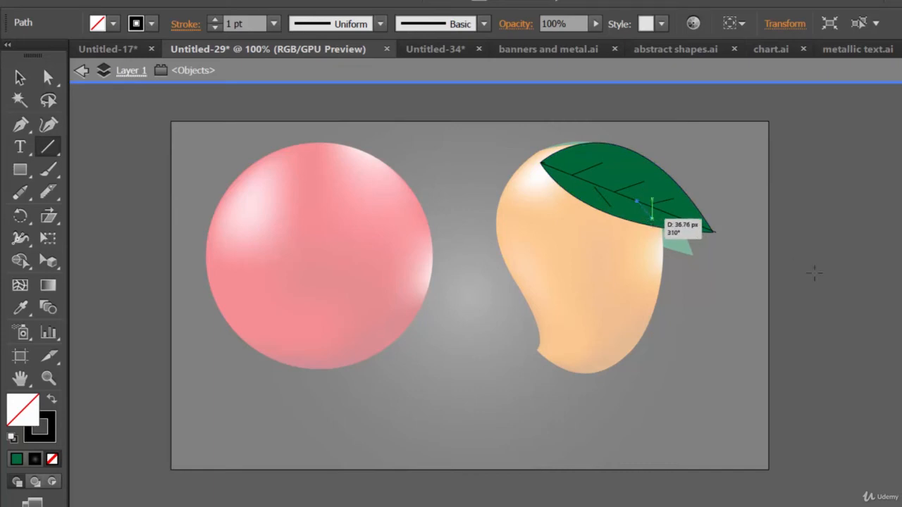
pyautogui.click(20, 77)
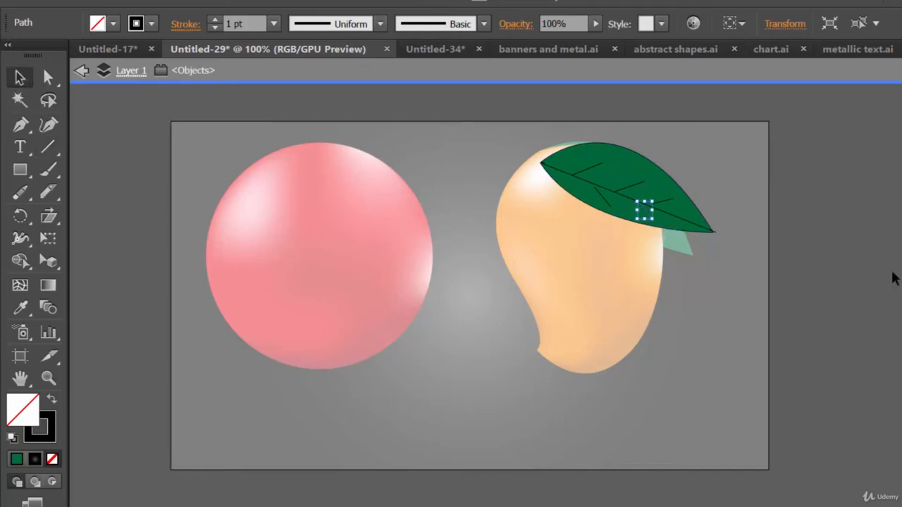
pyautogui.click(888, 282)
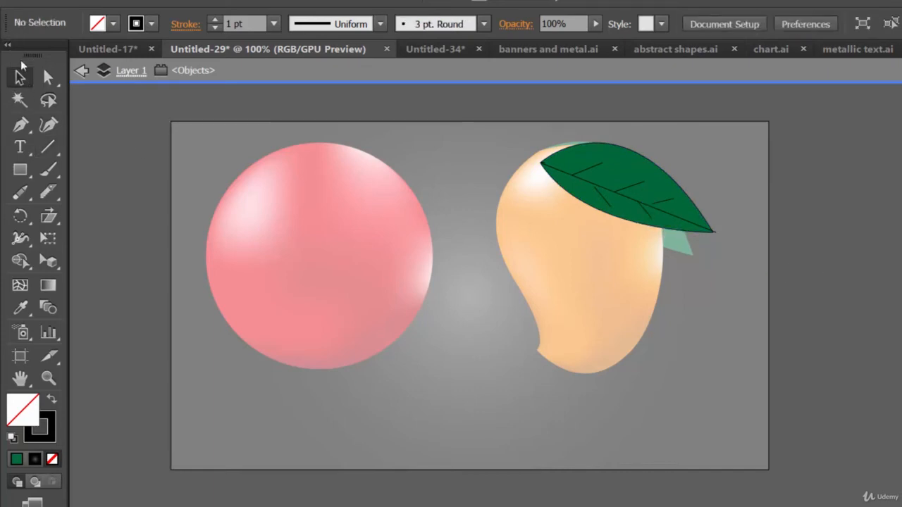
pyautogui.click(82, 71)
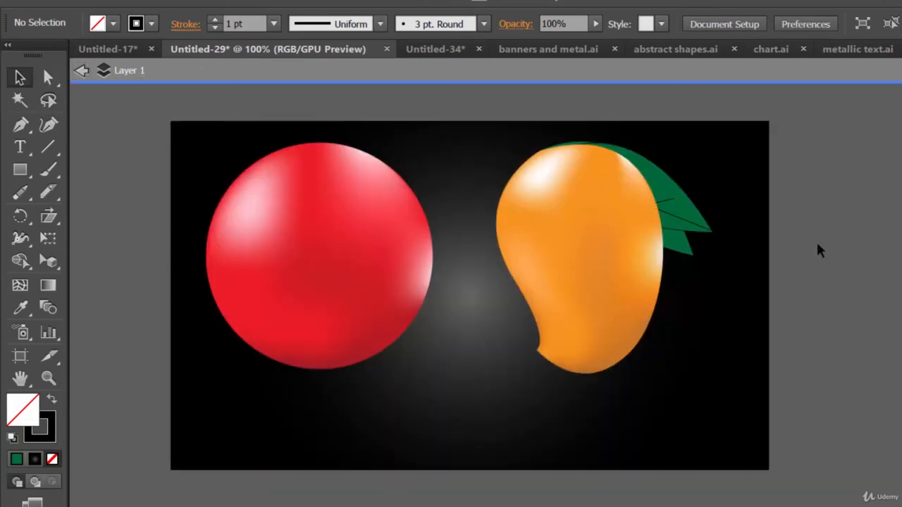
# Step: Isolate the original lower leaf and draw a straight midrib line from its base to its tip
pyautogui.click(677, 236)
pyautogui.doubleClick(682, 217)
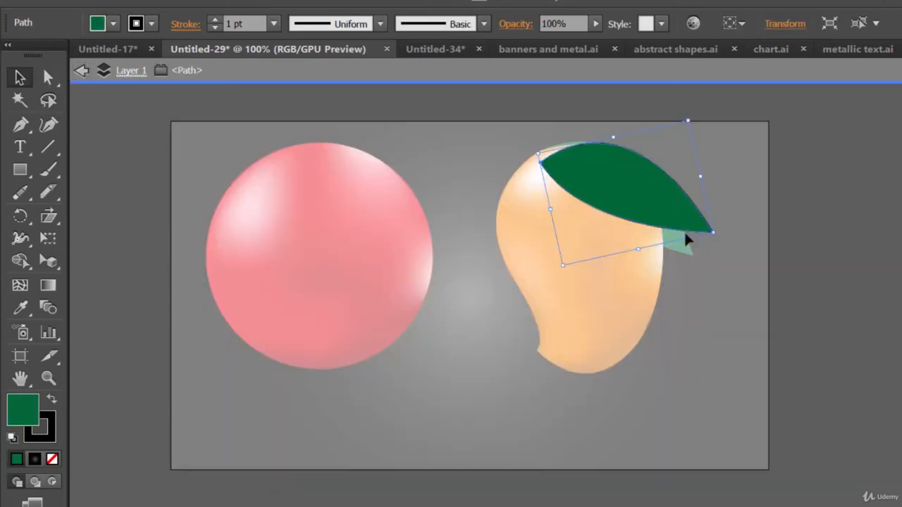
pyautogui.doubleClick(681, 252)
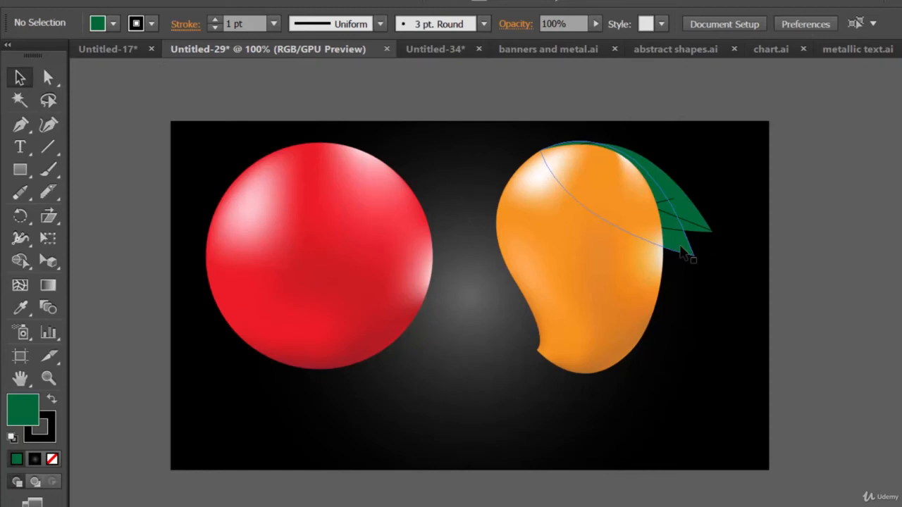
pyautogui.doubleClick(683, 253)
pyautogui.press('\\')
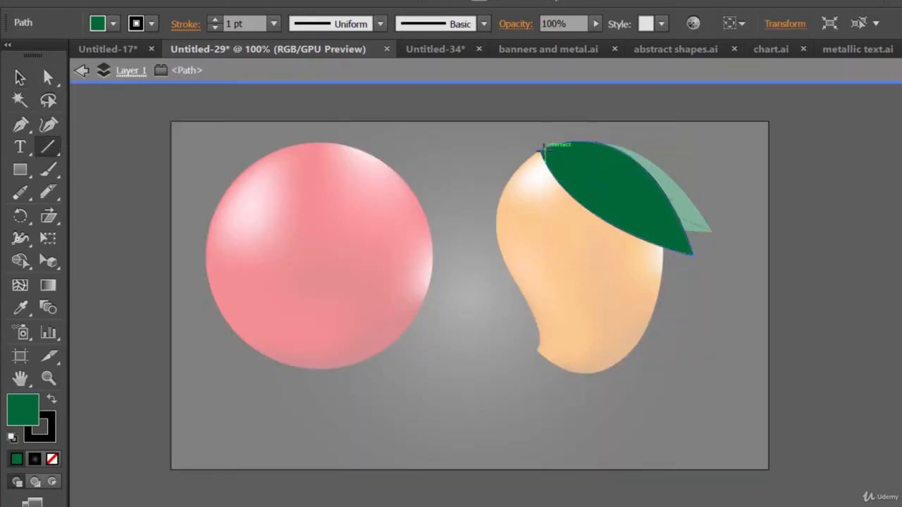
pyautogui.click(541, 149)
pyautogui.click(651, 374)
pyautogui.moveTo(559, 168); pyautogui.dragTo(695, 257)
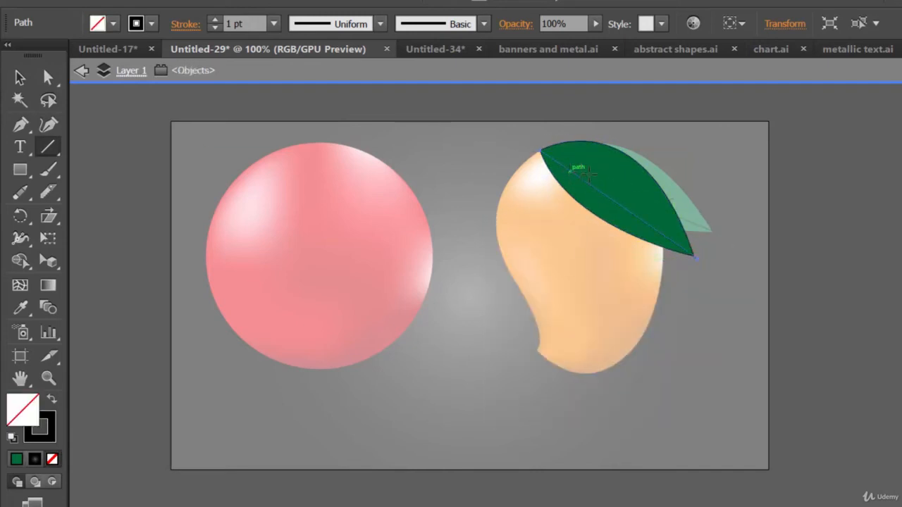
# Step: Draw four side veins above the original leaf's midrib and one below it near the base, undoing misplaced lines
pyautogui.moveTo(572, 170)
pyautogui.mouseDown()
pyautogui.moveTo(623, 179)
pyautogui.moveTo(610, 175)
pyautogui.moveTo(649, 210)
pyautogui.moveTo(663, 205)
pyautogui.moveTo(652, 207)
pyautogui.moveTo(666, 231)
pyautogui.moveTo(681, 230)
pyautogui.mouseUp()
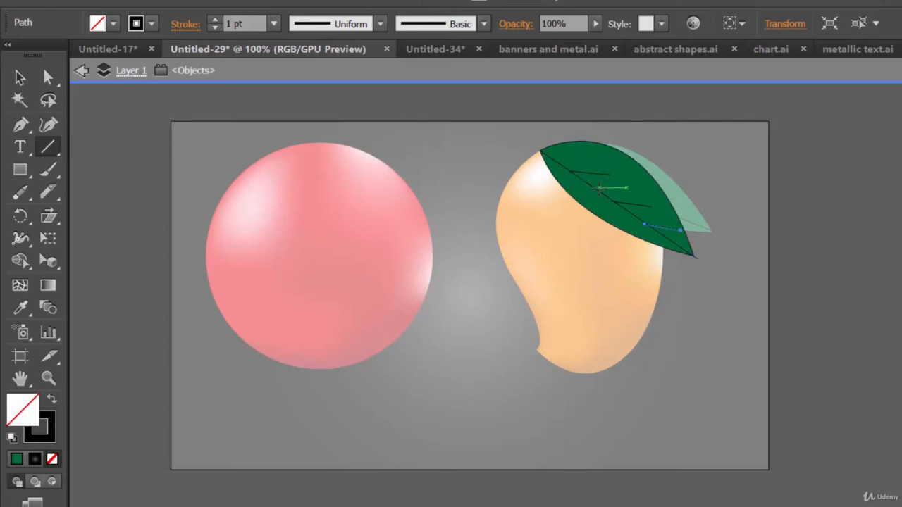
pyautogui.moveTo(599, 188); pyautogui.dragTo(629, 191)
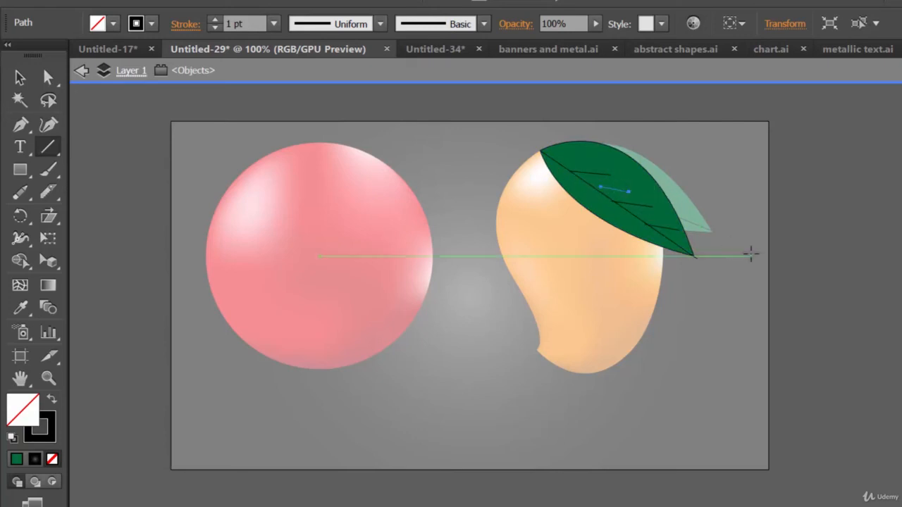
pyautogui.hotkey('ctrl', 'z')
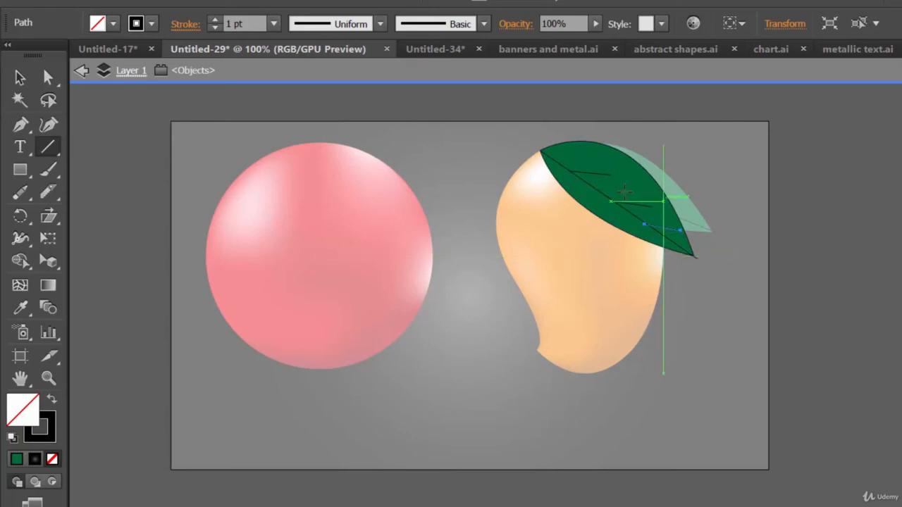
pyautogui.moveTo(597, 187)
pyautogui.mouseDown()
pyautogui.moveTo(631, 190)
pyautogui.moveTo(588, 189)
pyautogui.moveTo(614, 216)
pyautogui.mouseUp()
pyautogui.hotkey('ctrl', 'z')
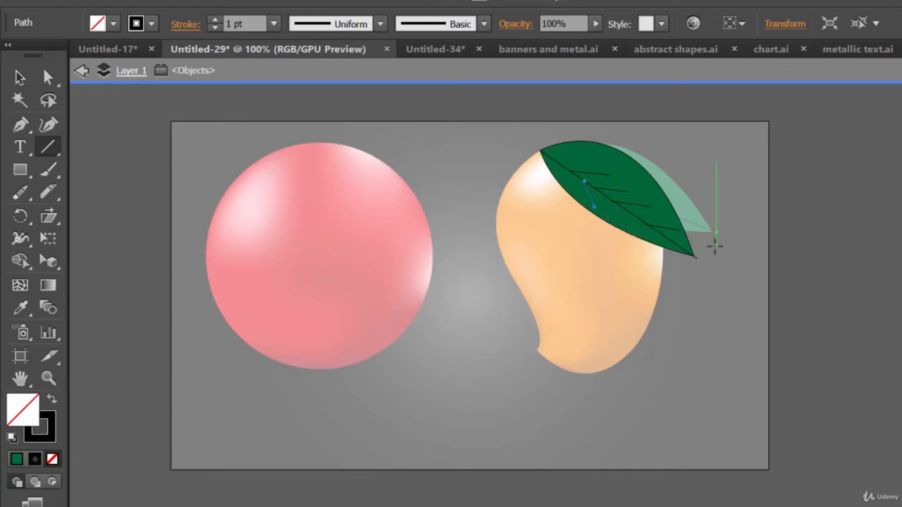
# Step: Add two more side veins below the original leaf's midrib, spaced along it toward the tip
pyautogui.hotkey('ctrl', '=')
pyautogui.hotkey('ctrl', '=')
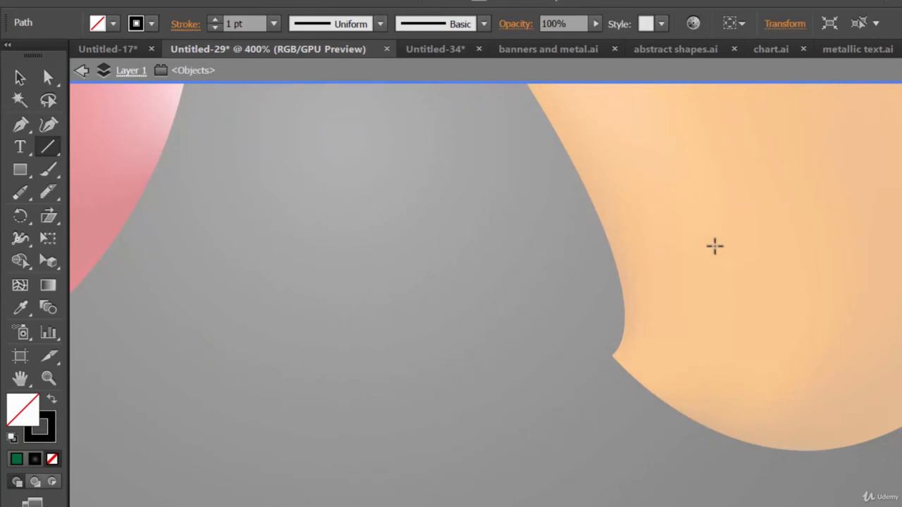
pyautogui.press('space')
pyautogui.moveTo(769, 124); pyautogui.dragTo(515, 395)
pyautogui.moveTo(701, 216); pyautogui.dragTo(467, 395)
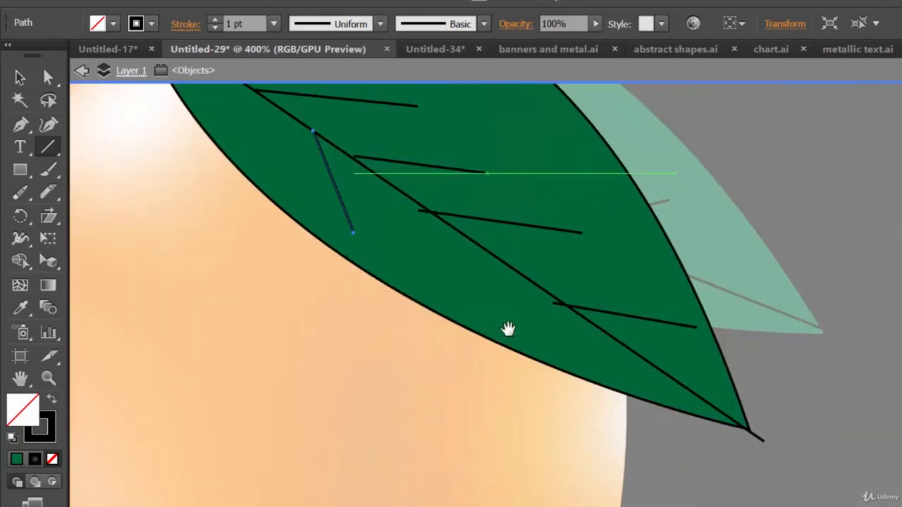
pyautogui.moveTo(508, 329); pyautogui.dragTo(621, 408)
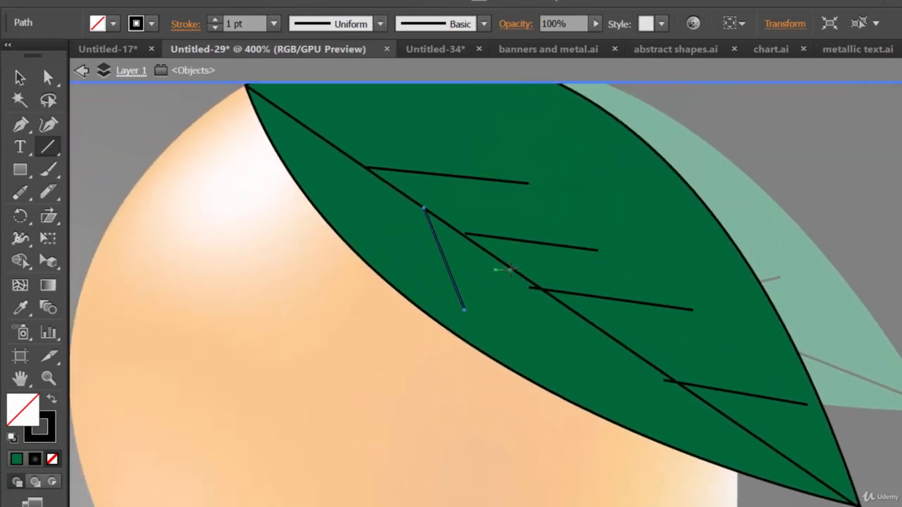
pyautogui.click(508, 270)
pyautogui.click(643, 372)
pyautogui.moveTo(508, 267); pyautogui.dragTo(553, 365)
pyautogui.moveTo(610, 341); pyautogui.dragTo(634, 408)
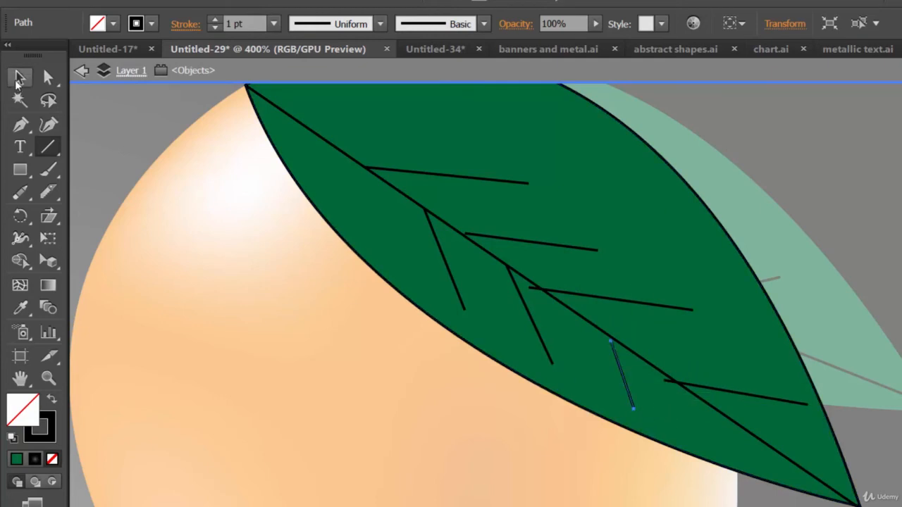
# Step: Shift three side veins above the midrib and the one below it nearest the tip so their inner ends meet the midrib
pyautogui.click(41, 80)
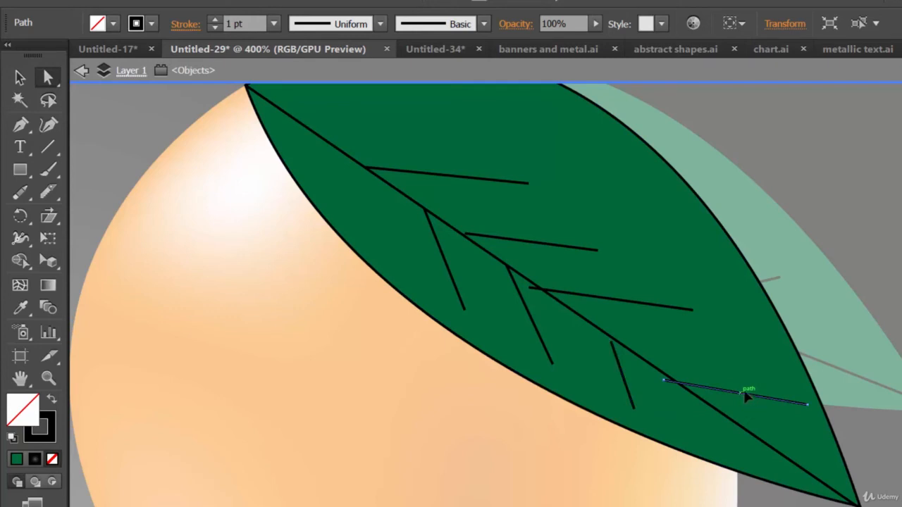
pyautogui.moveTo(746, 396); pyautogui.dragTo(749, 391)
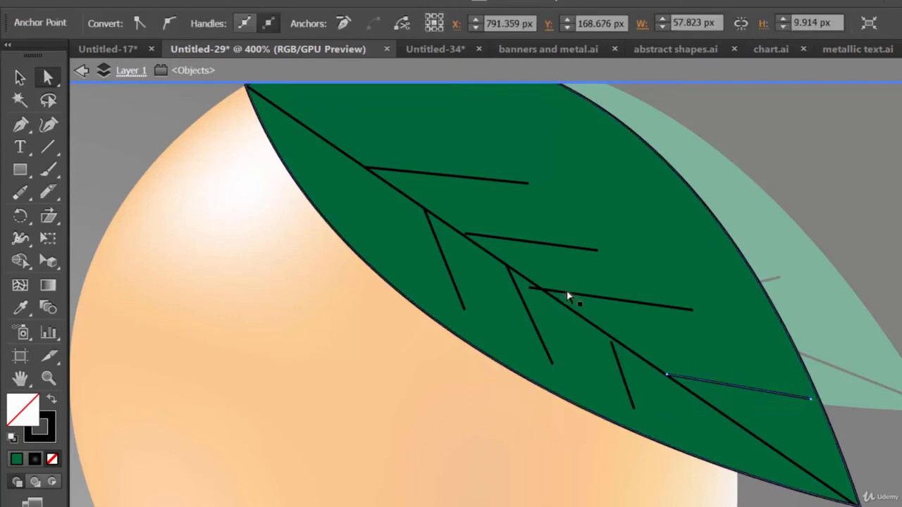
pyautogui.moveTo(568, 297); pyautogui.dragTo(576, 298)
pyautogui.moveTo(495, 242); pyautogui.dragTo(493, 245)
pyautogui.click(676, 282)
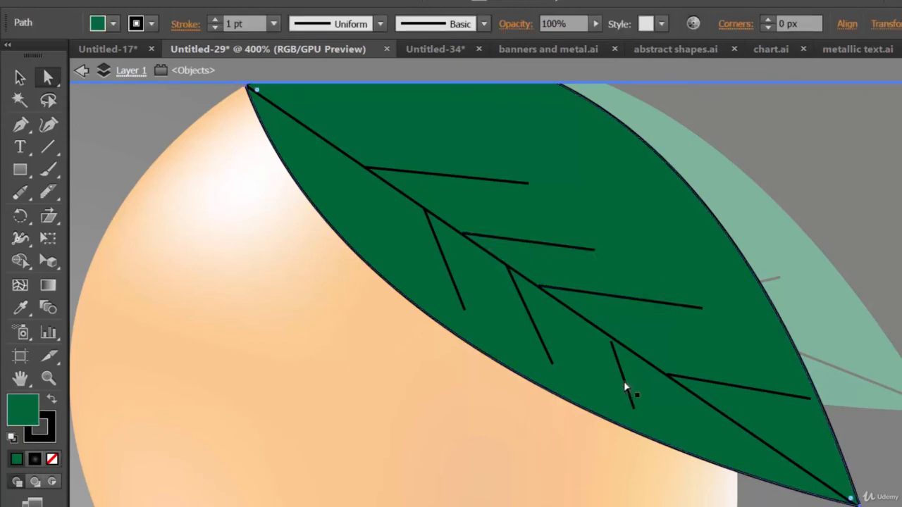
pyautogui.moveTo(621, 372); pyautogui.dragTo(614, 365)
pyautogui.click(718, 331)
# Step: Align the midrib's outer end with the lower leaf's tip and exit isolation mode
pyautogui.click(645, 359)
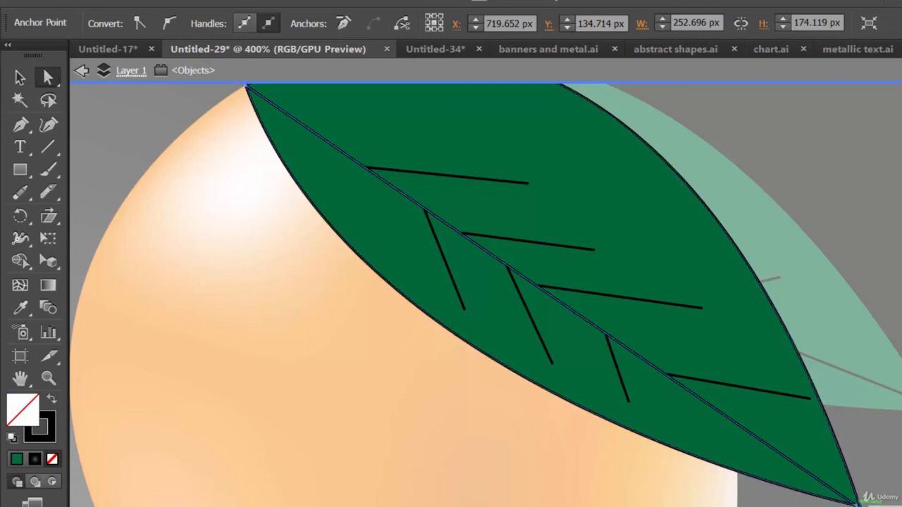
pyautogui.moveTo(860, 506); pyautogui.dragTo(858, 505)
pyautogui.click(872, 506)
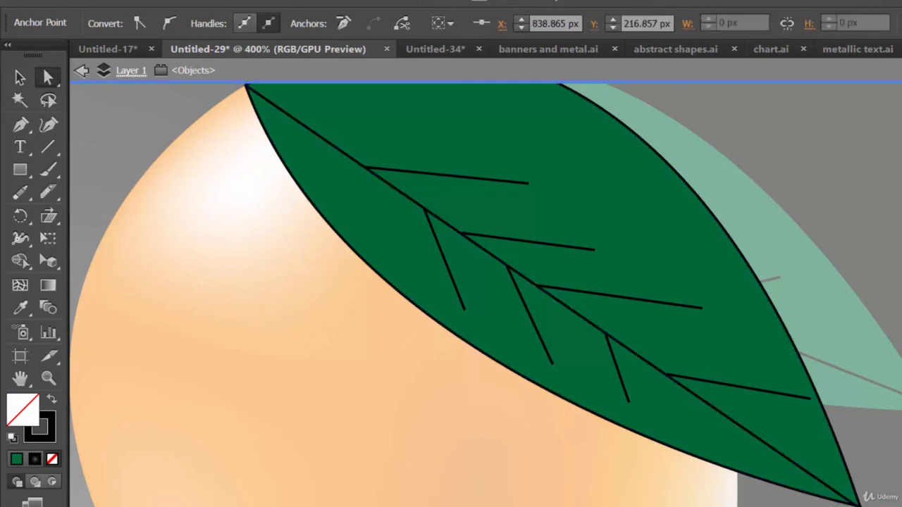
pyautogui.click(81, 71)
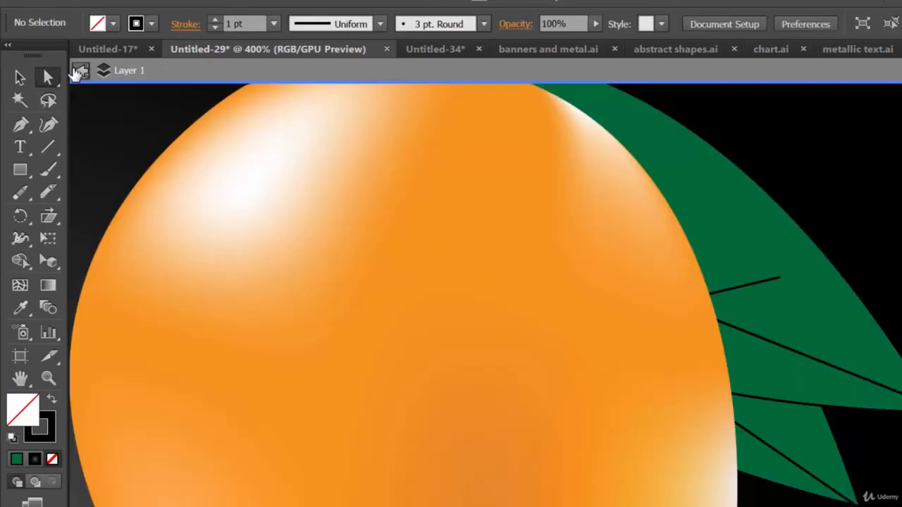
pyautogui.click(818, 463)
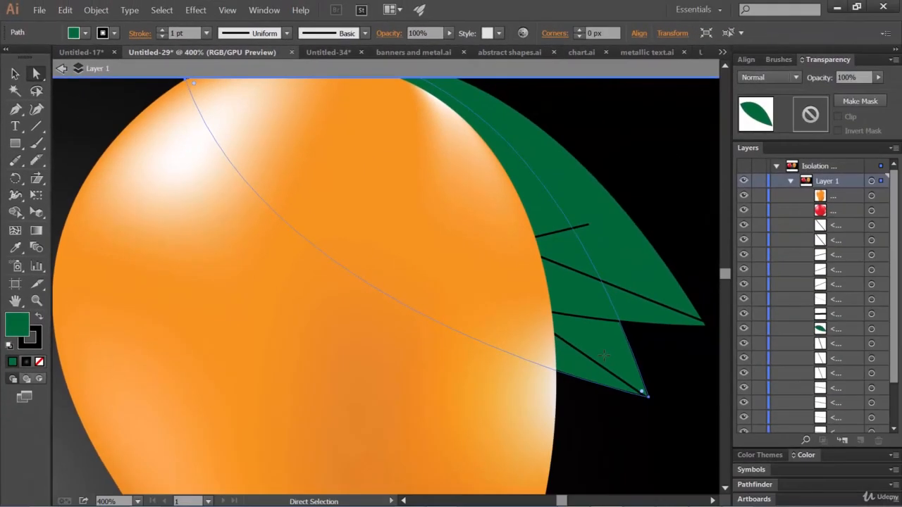
pyautogui.hotkey('ctrl', '-')
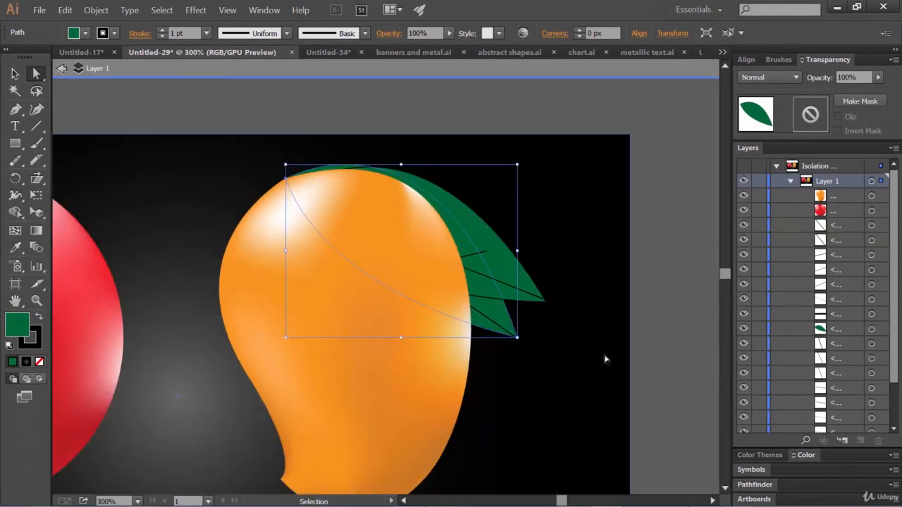
pyautogui.click(700, 348)
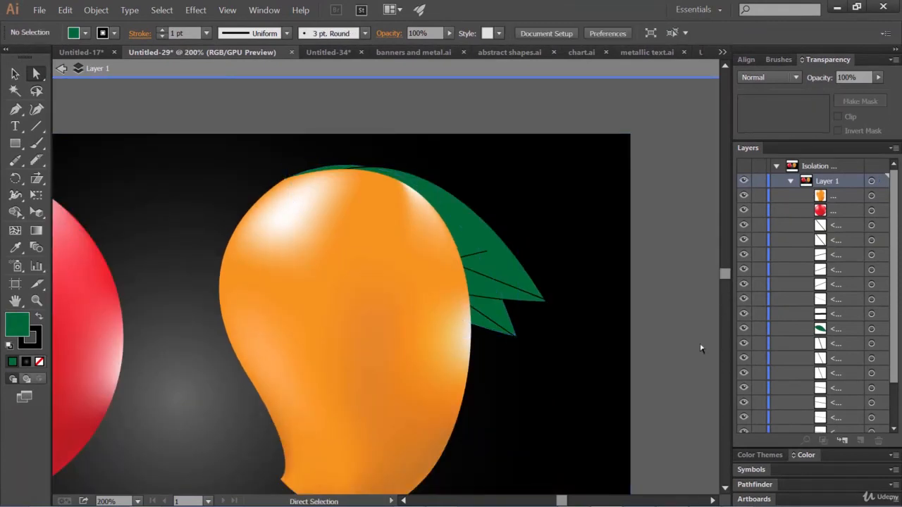
pyautogui.doubleClick(670, 291)
# Step: Examine the whole artboard, then the mango and its leaves up close, and return to 100% zoom
pyautogui.hotkey('ctrl', '-')
pyautogui.hotkey('ctrl', '-')
pyautogui.hotkey('ctrl', '-')
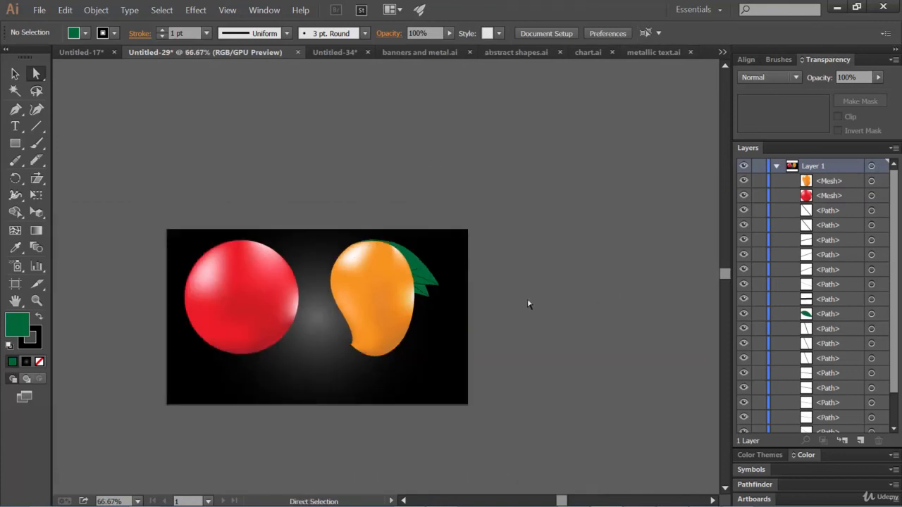
pyautogui.press('space')
pyautogui.moveTo(366, 296); pyautogui.dragTo(493, 212)
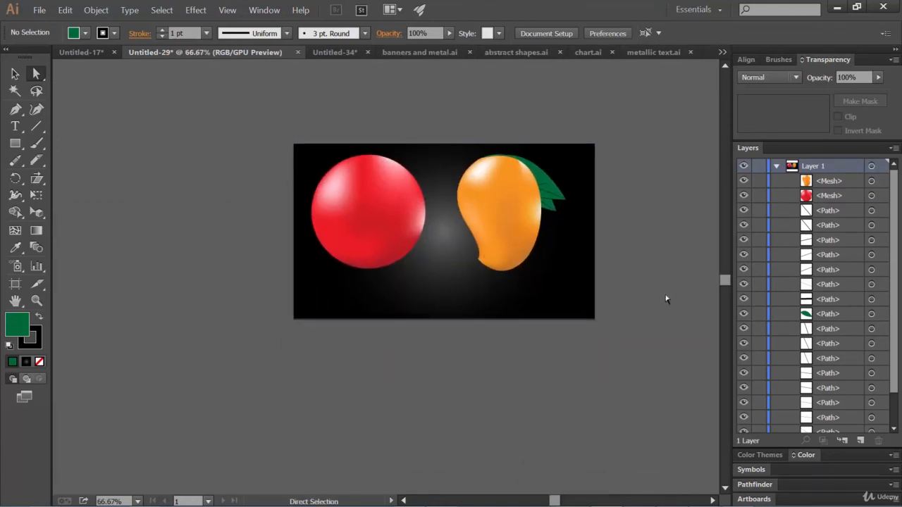
pyautogui.hotkey('ctrl', '+')
pyautogui.hotkey('ctrl', '+')
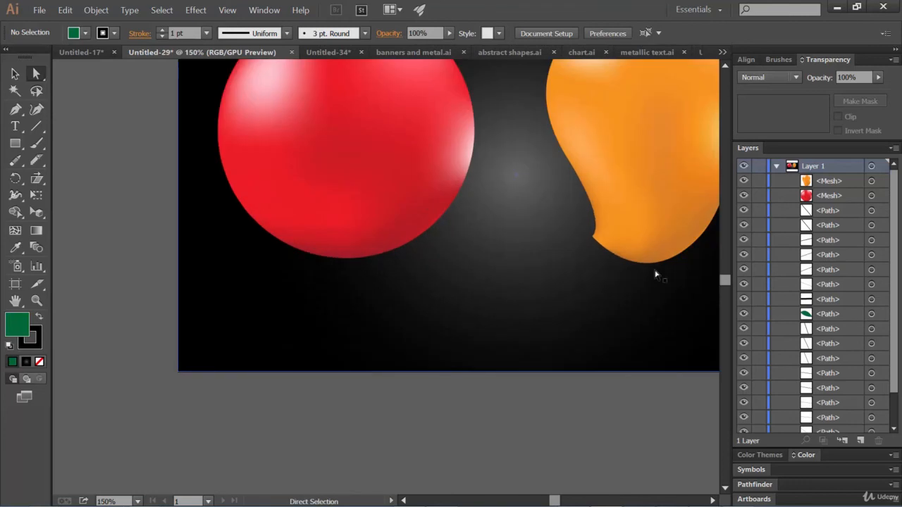
pyautogui.press('space')
pyautogui.moveTo(653, 175); pyautogui.dragTo(462, 259)
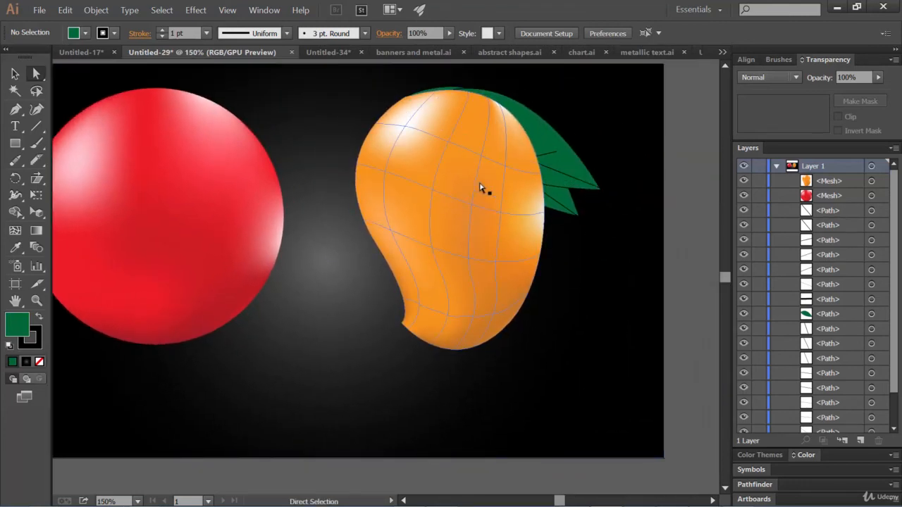
pyautogui.hotkey('ctrl', '1')
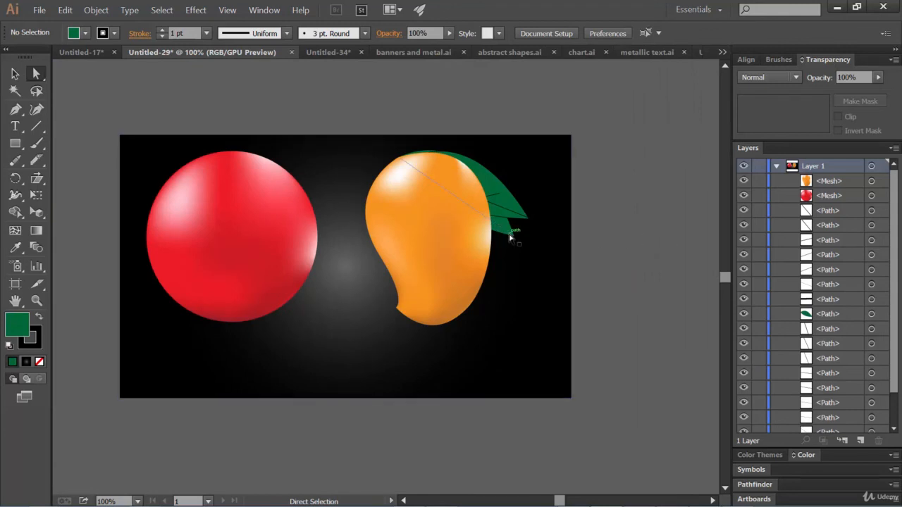
# Step: Try a vertical Arc warp on the upper leaf with 15% bend, 35% horizontal distortion and 23% vertical distortion
pyautogui.click(499, 195)
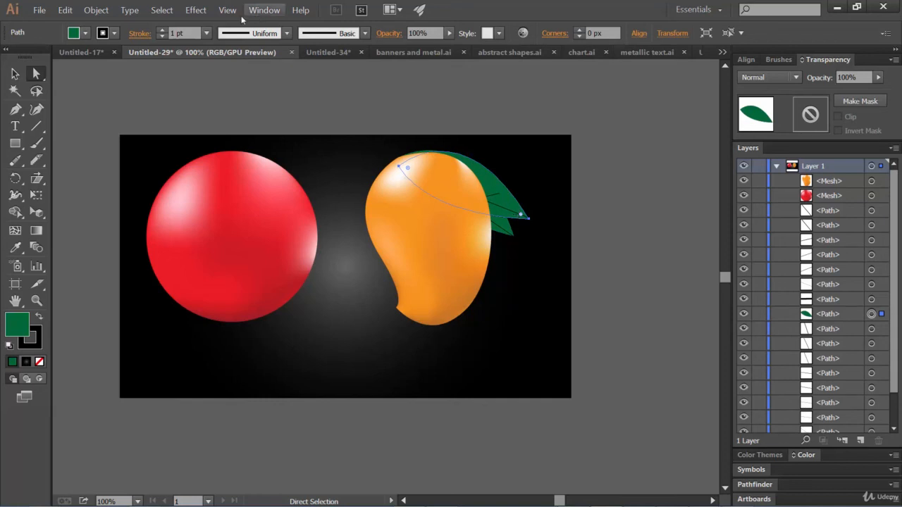
pyautogui.click(196, 10)
pyautogui.moveTo(286, 187)
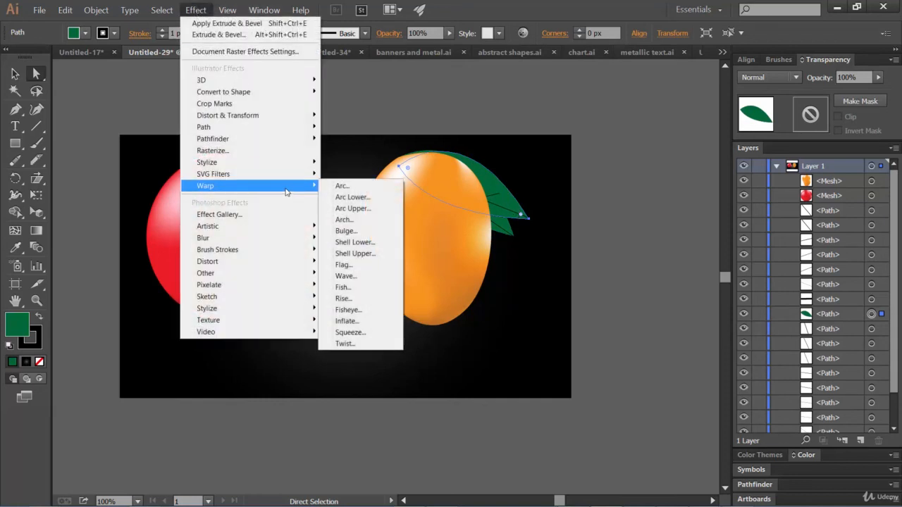
pyautogui.click(350, 187)
pyautogui.moveTo(514, 91); pyautogui.dragTo(724, 93)
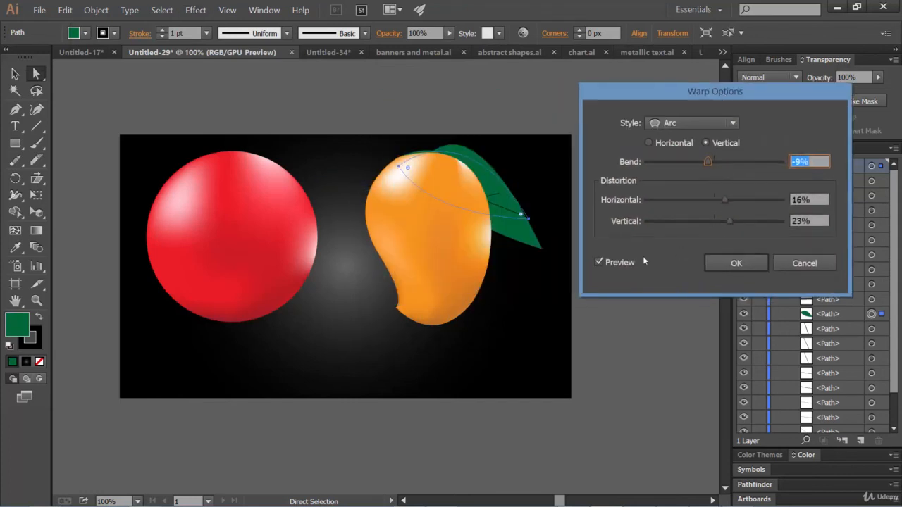
pyautogui.moveTo(707, 166); pyautogui.dragTo(725, 161)
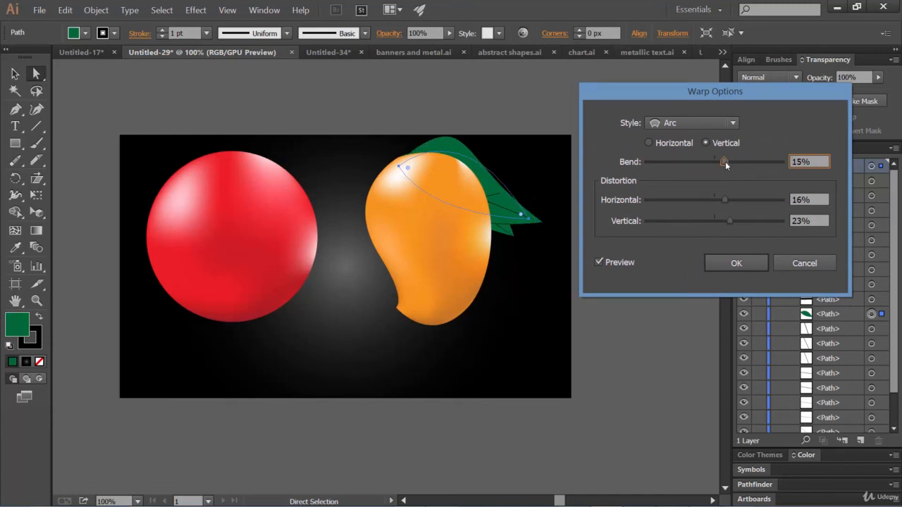
pyautogui.moveTo(723, 198)
pyautogui.mouseDown()
pyautogui.moveTo(777, 201)
pyautogui.moveTo(731, 205)
pyautogui.moveTo(738, 203)
pyautogui.mouseUp()
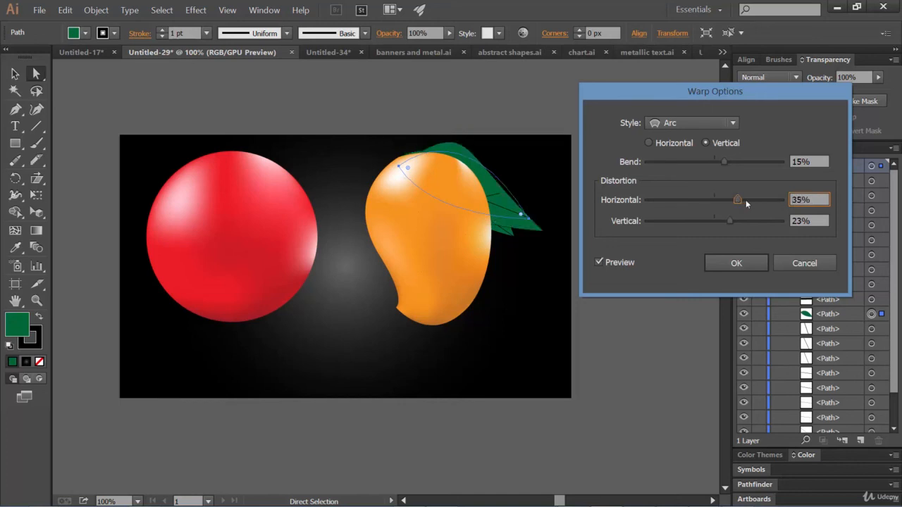
pyautogui.click(738, 264)
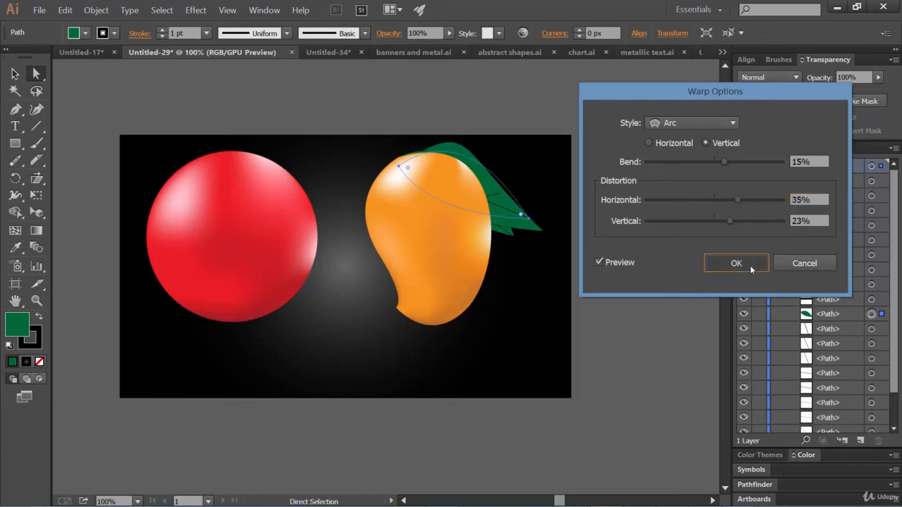
pyautogui.click(649, 301)
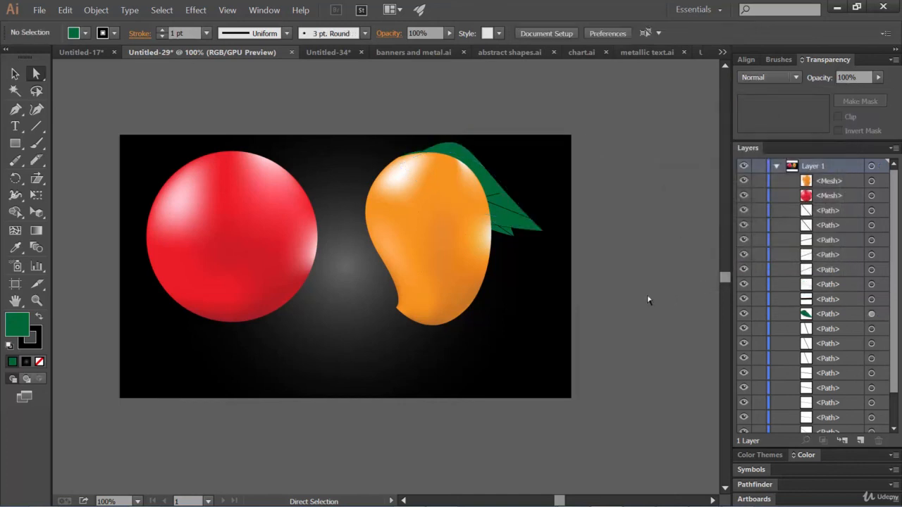
# Step: Undo the Arc warp on the upper leaf and clear the selection
pyautogui.click(506, 212)
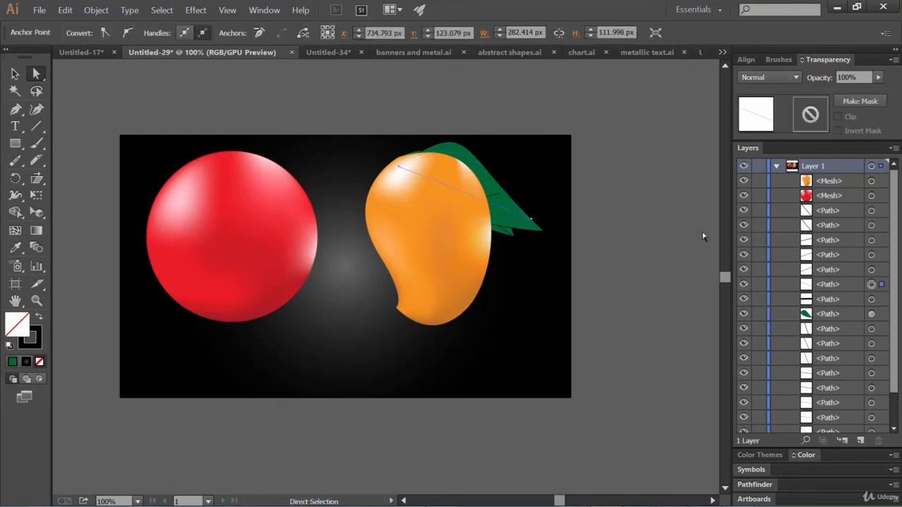
pyautogui.hotkey('ctrl', 'z')
pyautogui.click(710, 258)
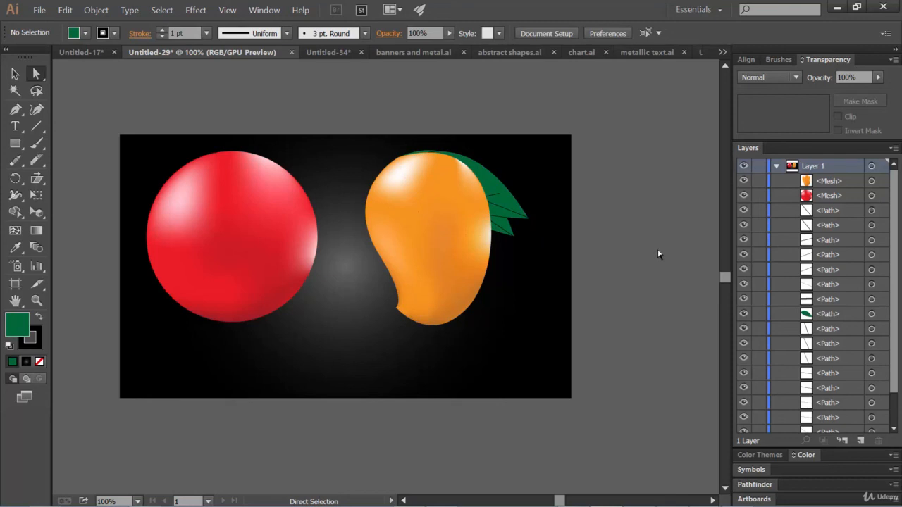
pyautogui.click(417, 227)
pyautogui.click(648, 209)
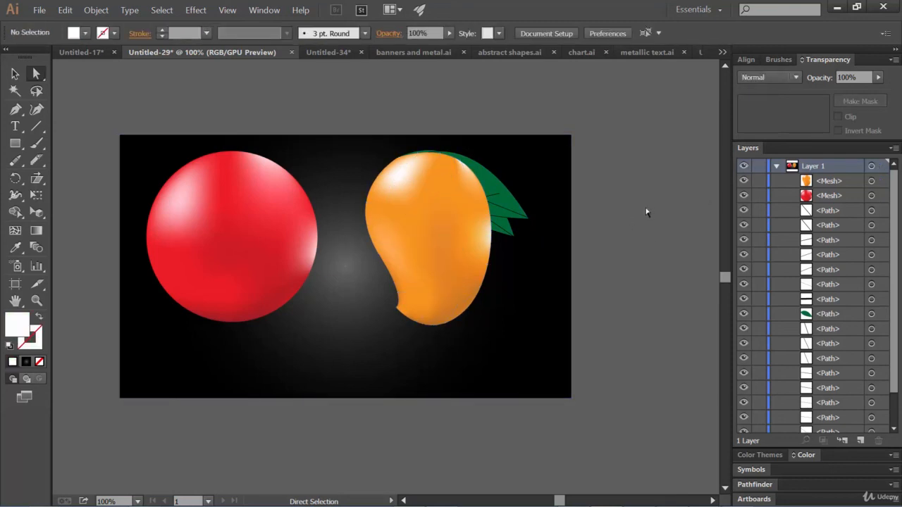
pyautogui.click(444, 215)
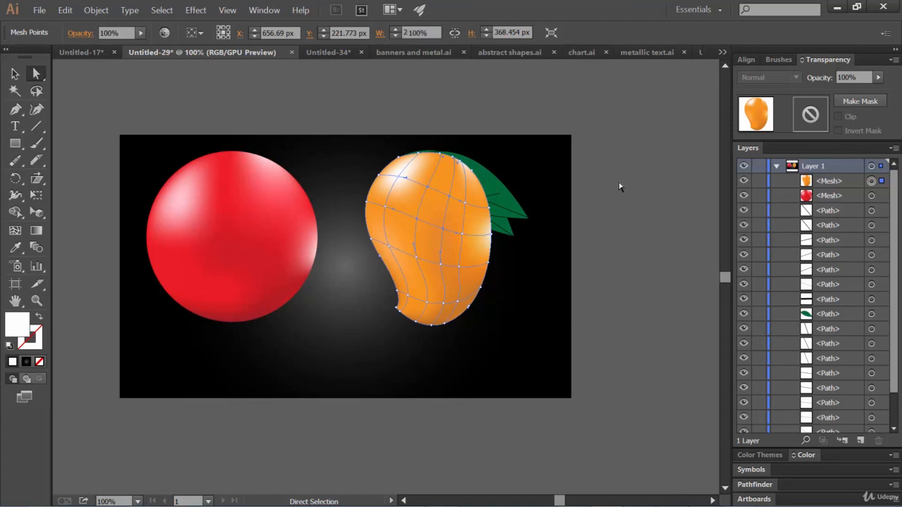
pyautogui.click(620, 187)
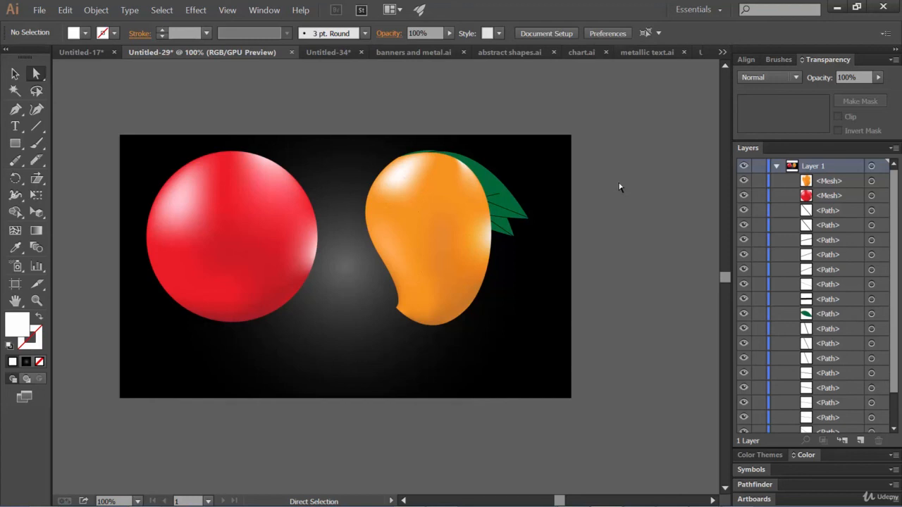
# Step: Look through the open documents metallic text.ai, chart.ai, abstract shapes.ai and banners and metal.ai, and return to Untitled-29
pyautogui.click(653, 55)
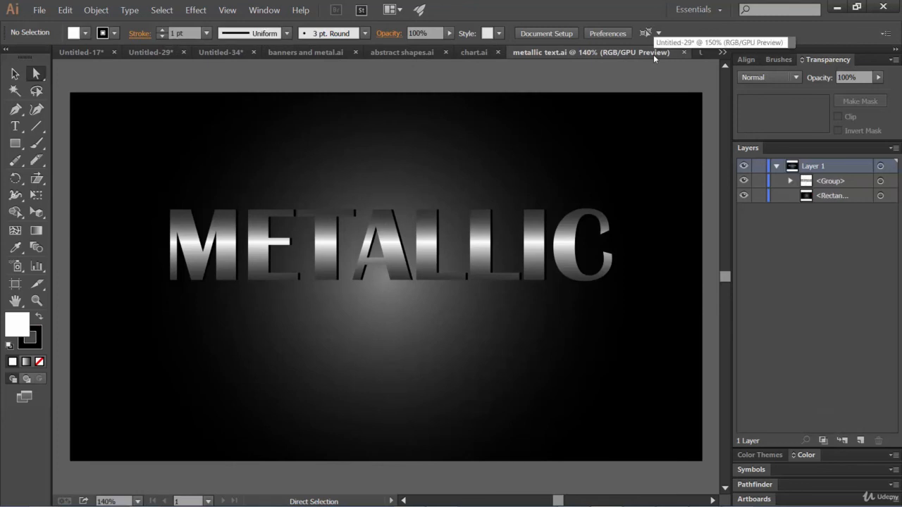
pyautogui.click(477, 52)
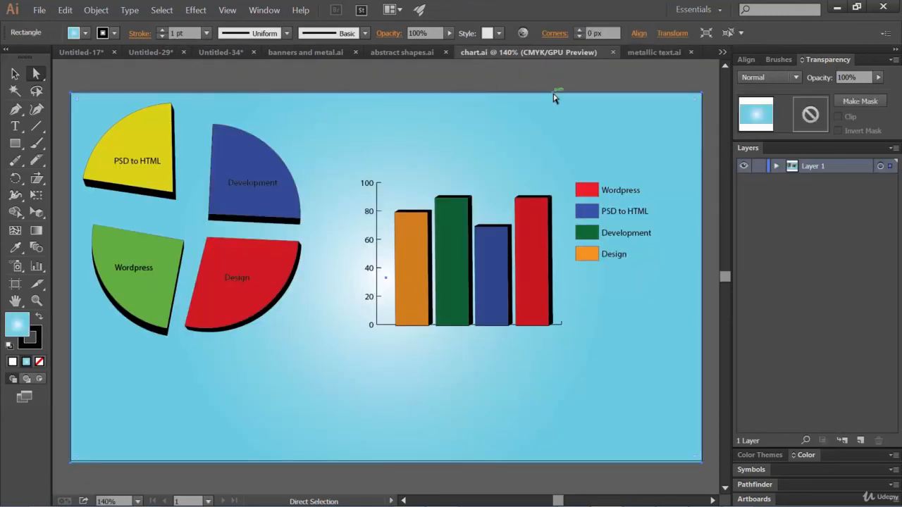
pyautogui.click(416, 51)
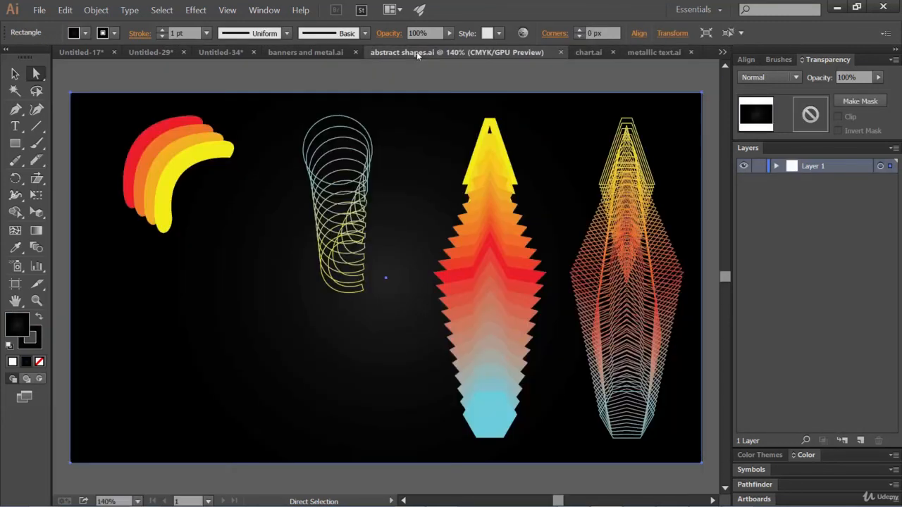
pyautogui.click(320, 52)
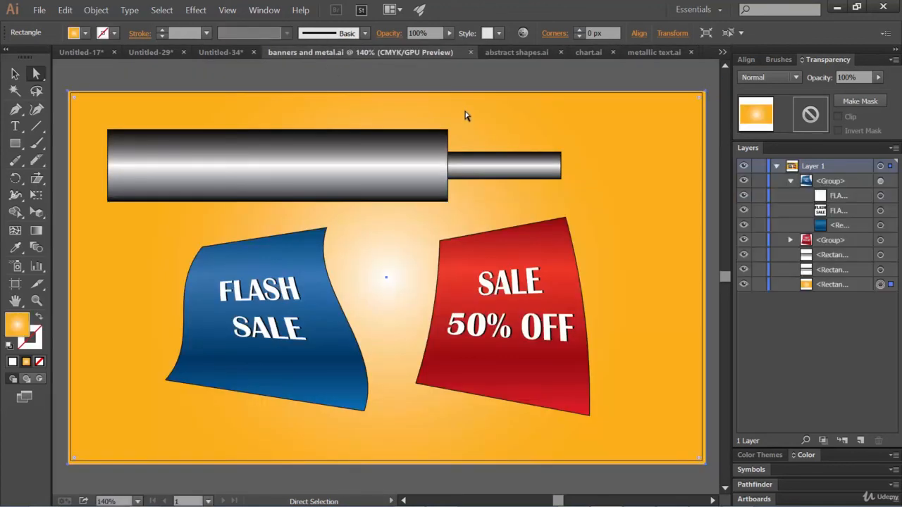
pyautogui.click(519, 53)
pyautogui.click(590, 53)
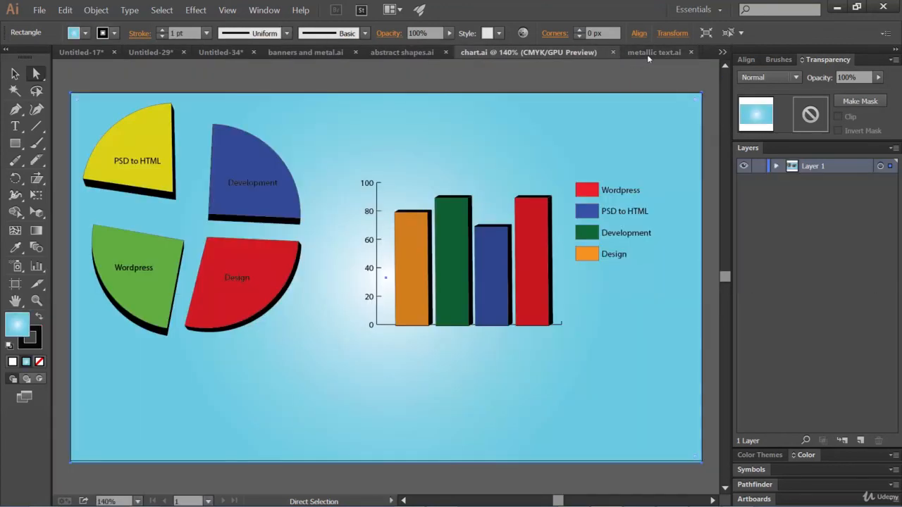
pyautogui.click(647, 53)
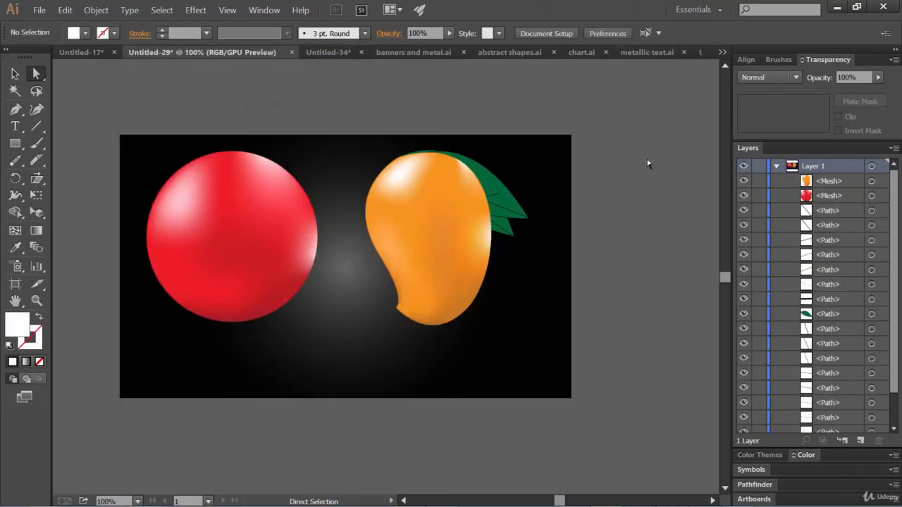